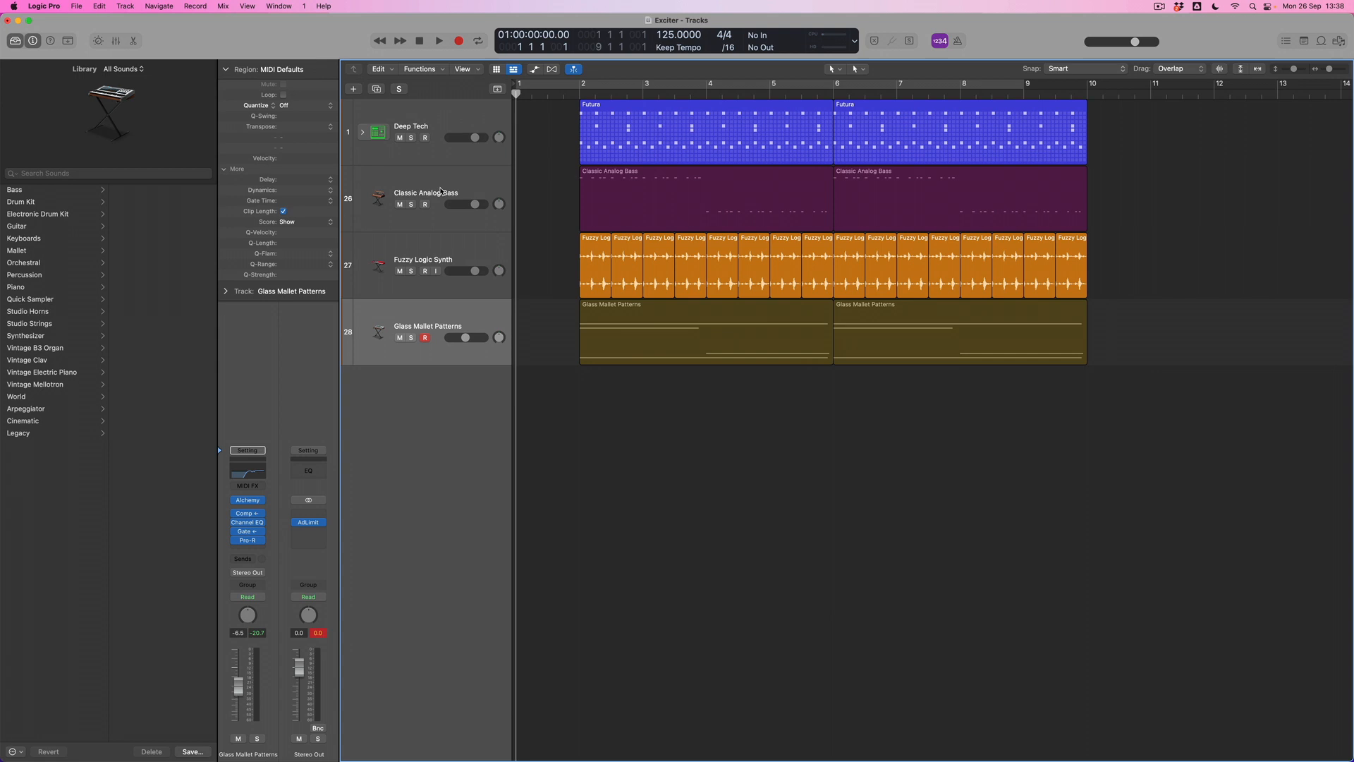
- Add a Channel EQ to the Fuzzy Logic Synth track
left_click(441, 253)
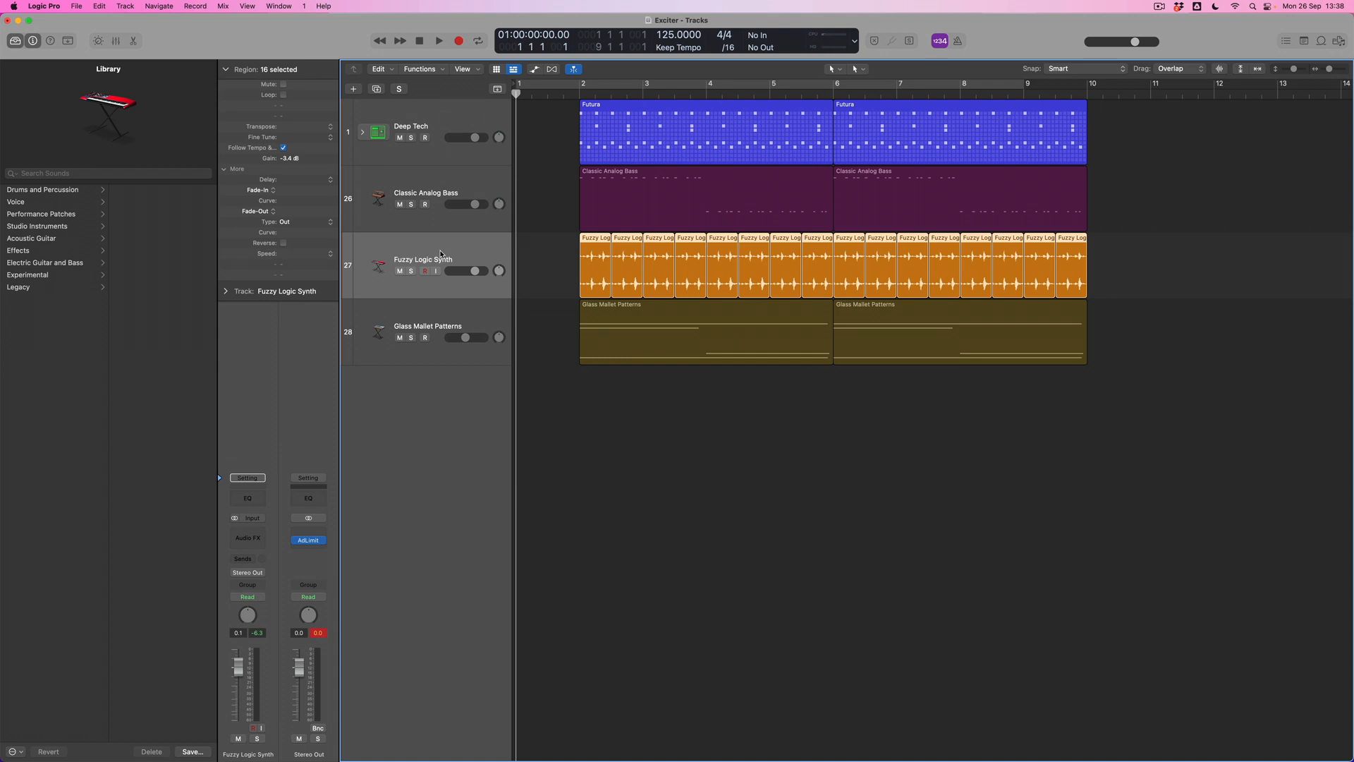
left_click(445, 322)
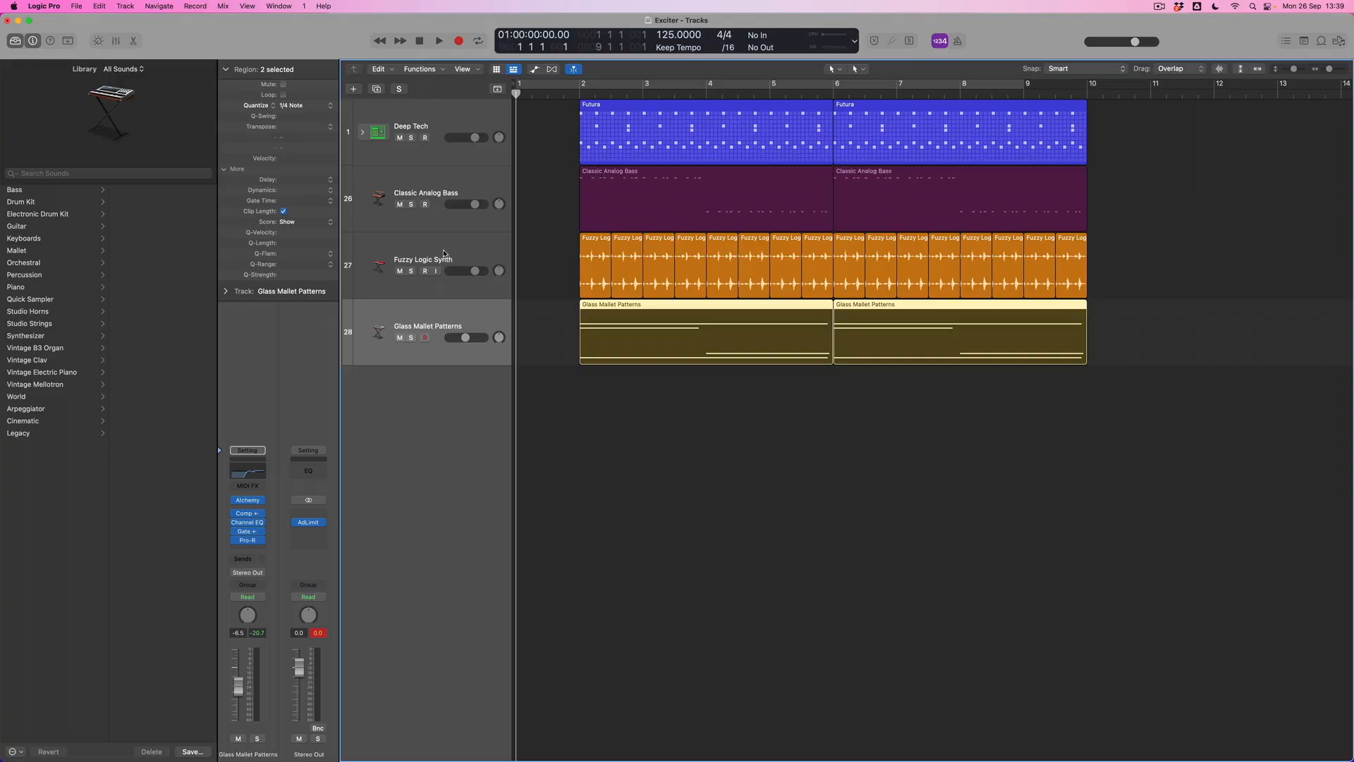
left_click(444, 253)
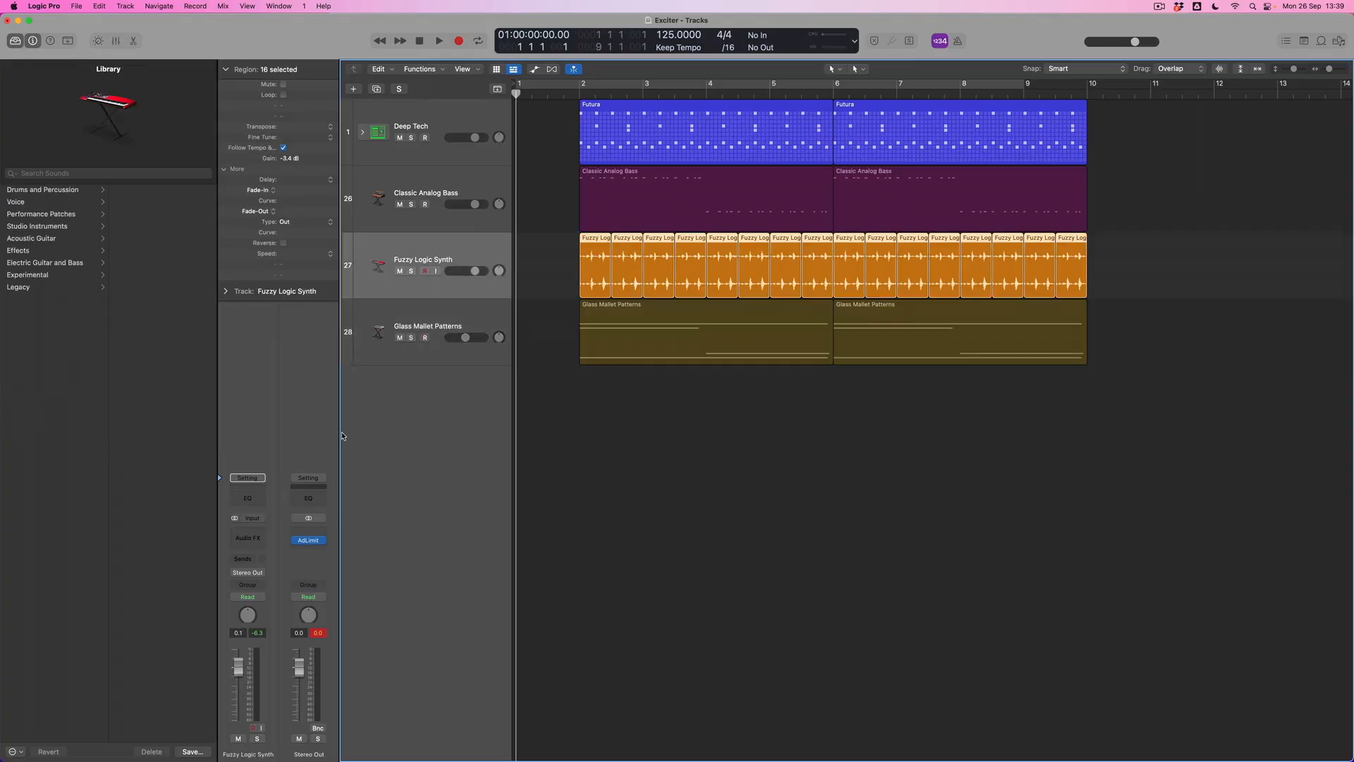
left_click(254, 500)
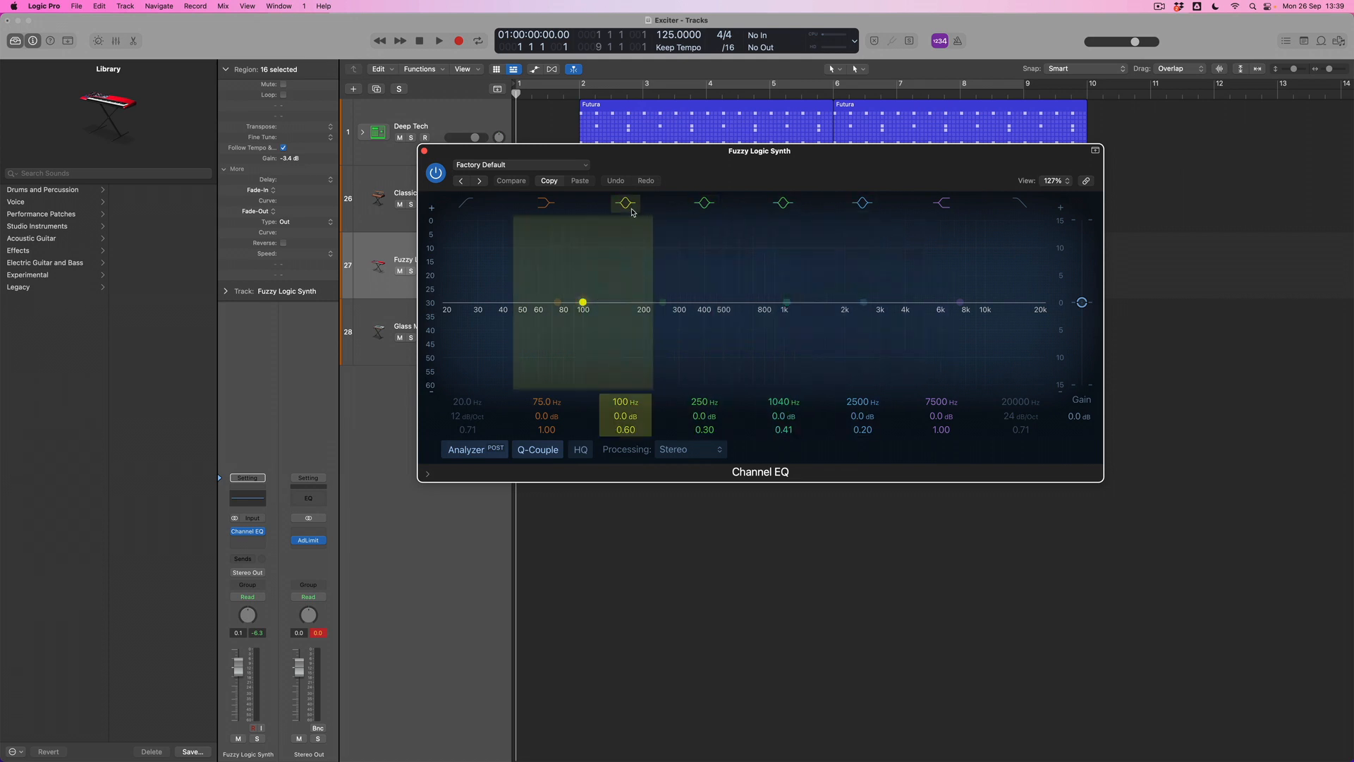
- Try a 3.5 dB cut at 320 Hz with different Q values in the EQ's 250 Hz band, and reset the band to its defaults
left_click_drag(662, 302, 686, 328)
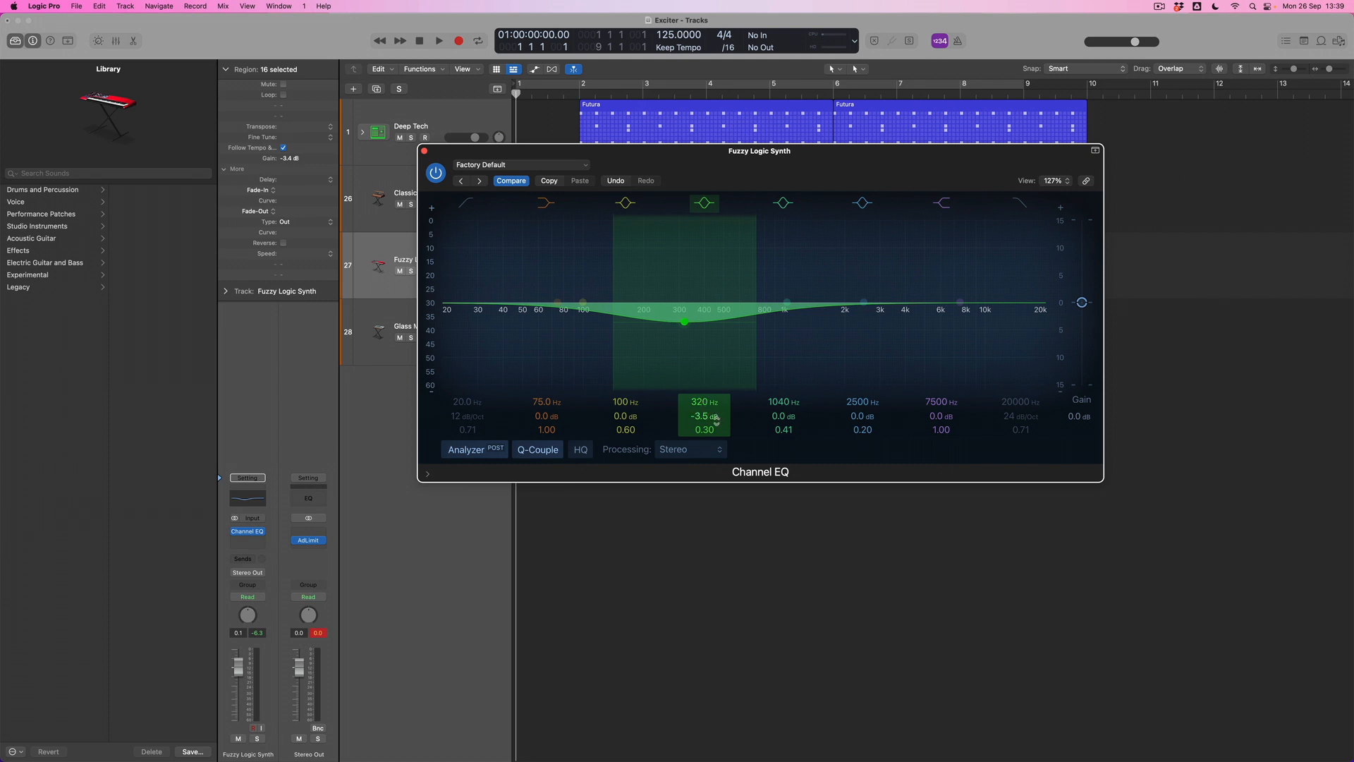
left_click_drag(711, 429, 711, 342)
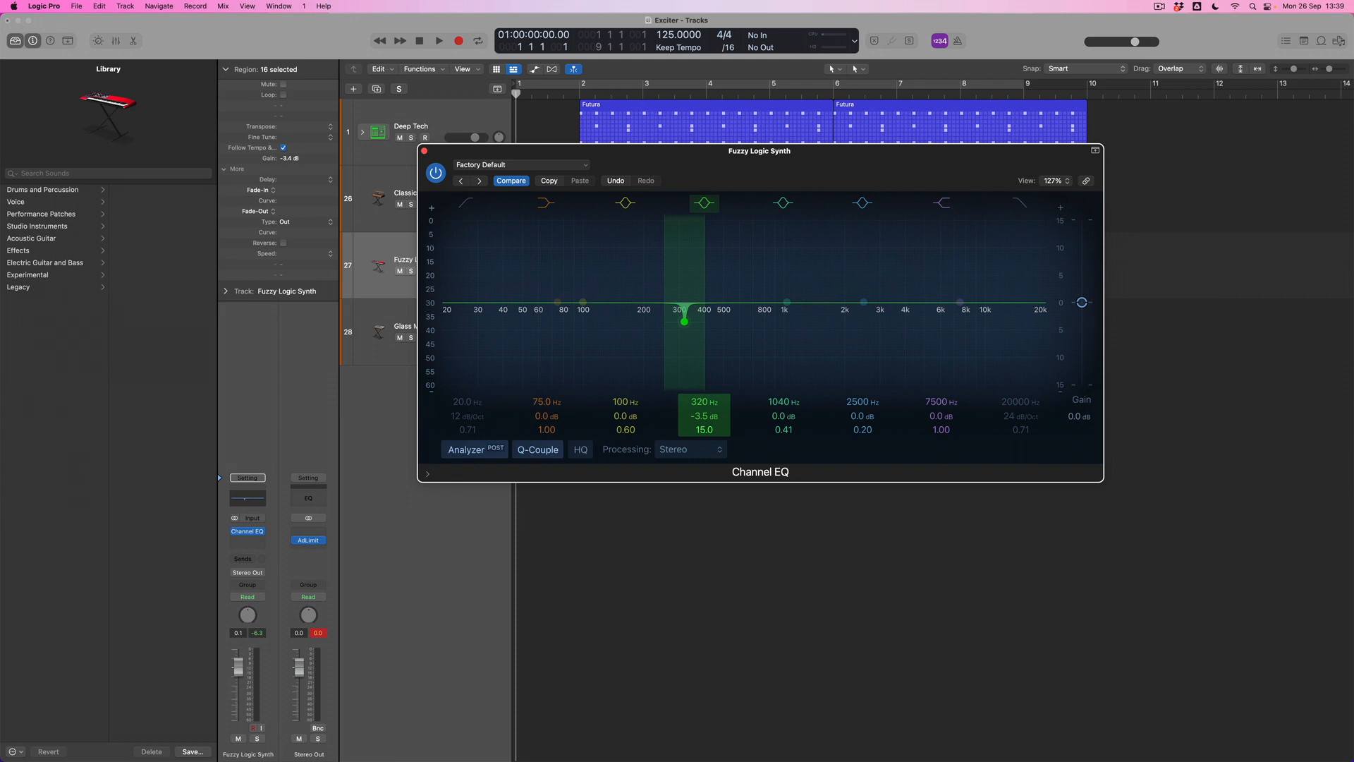
left_click_drag(705, 430, 705, 480)
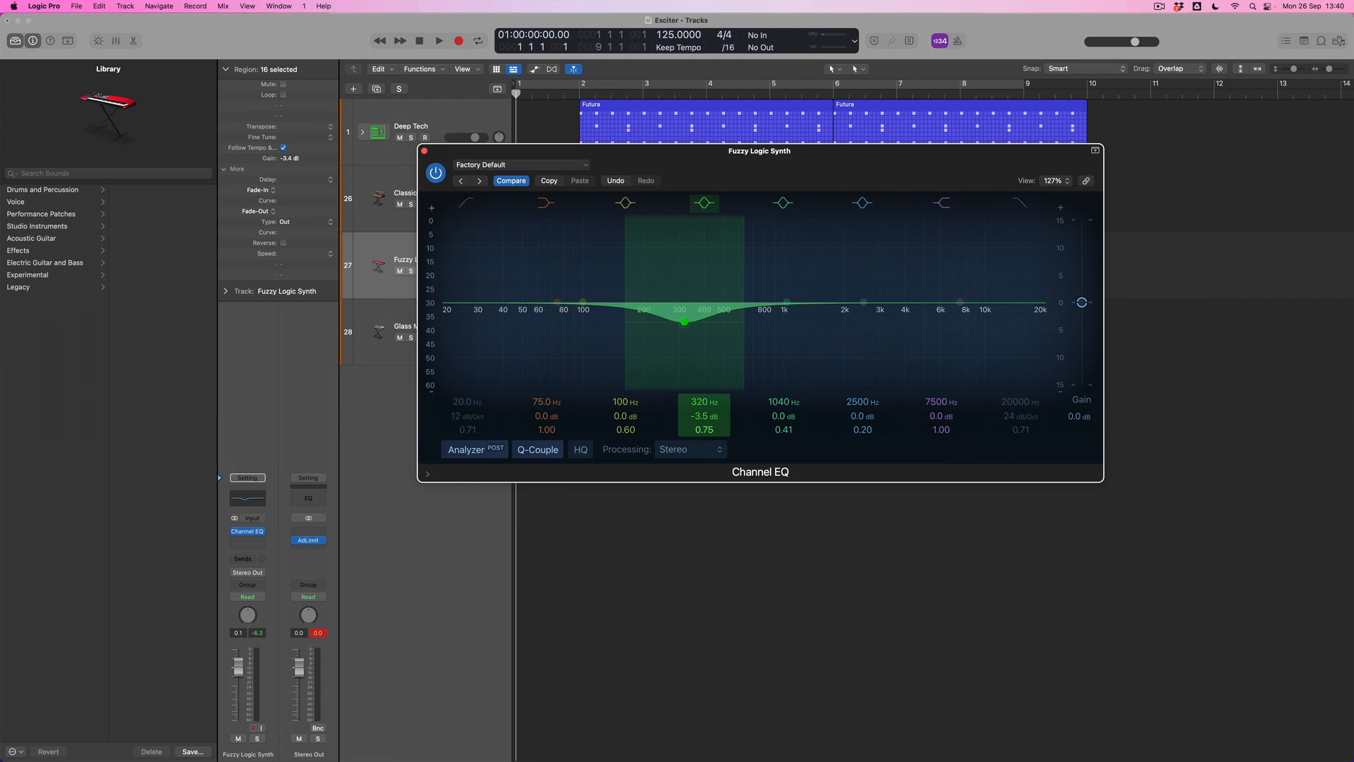
left_click(703, 417, "alt")
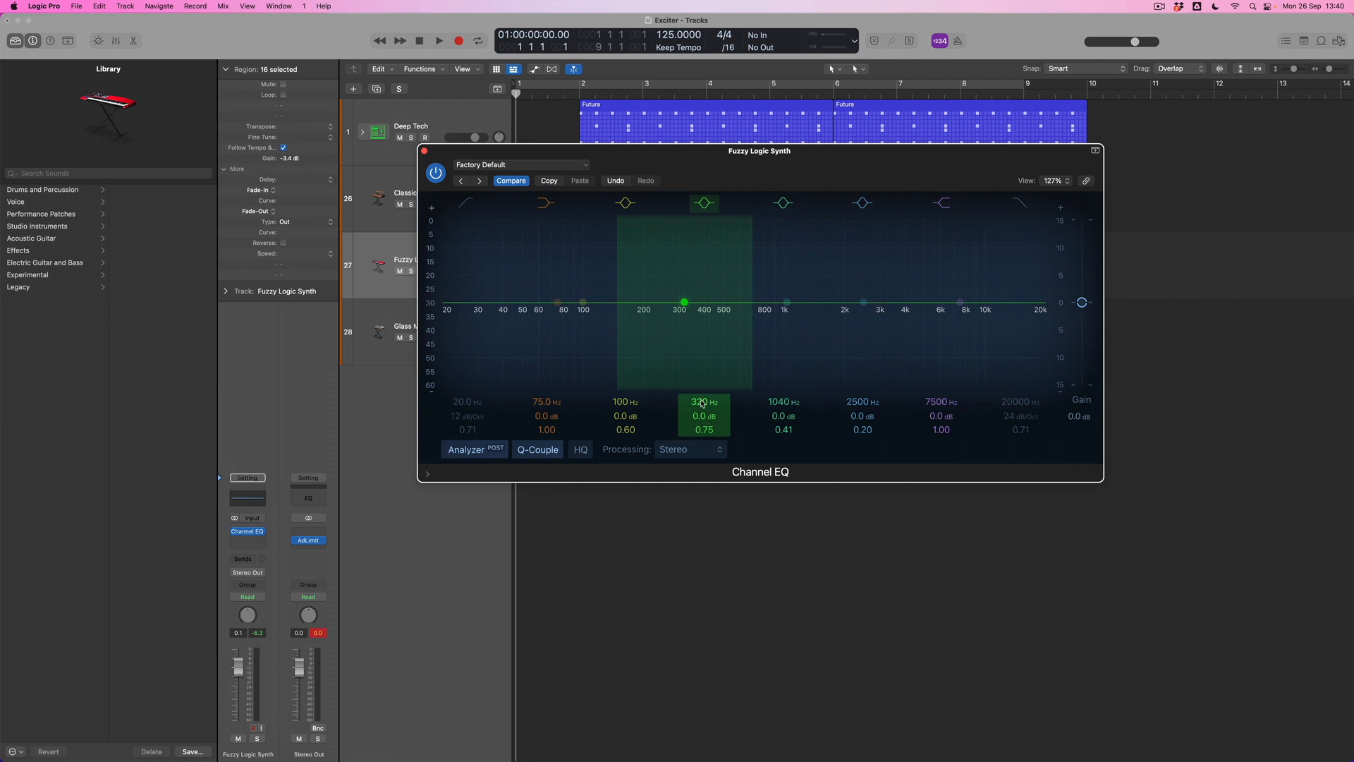
left_click(709, 431, "alt")
left_click(707, 406, "alt")
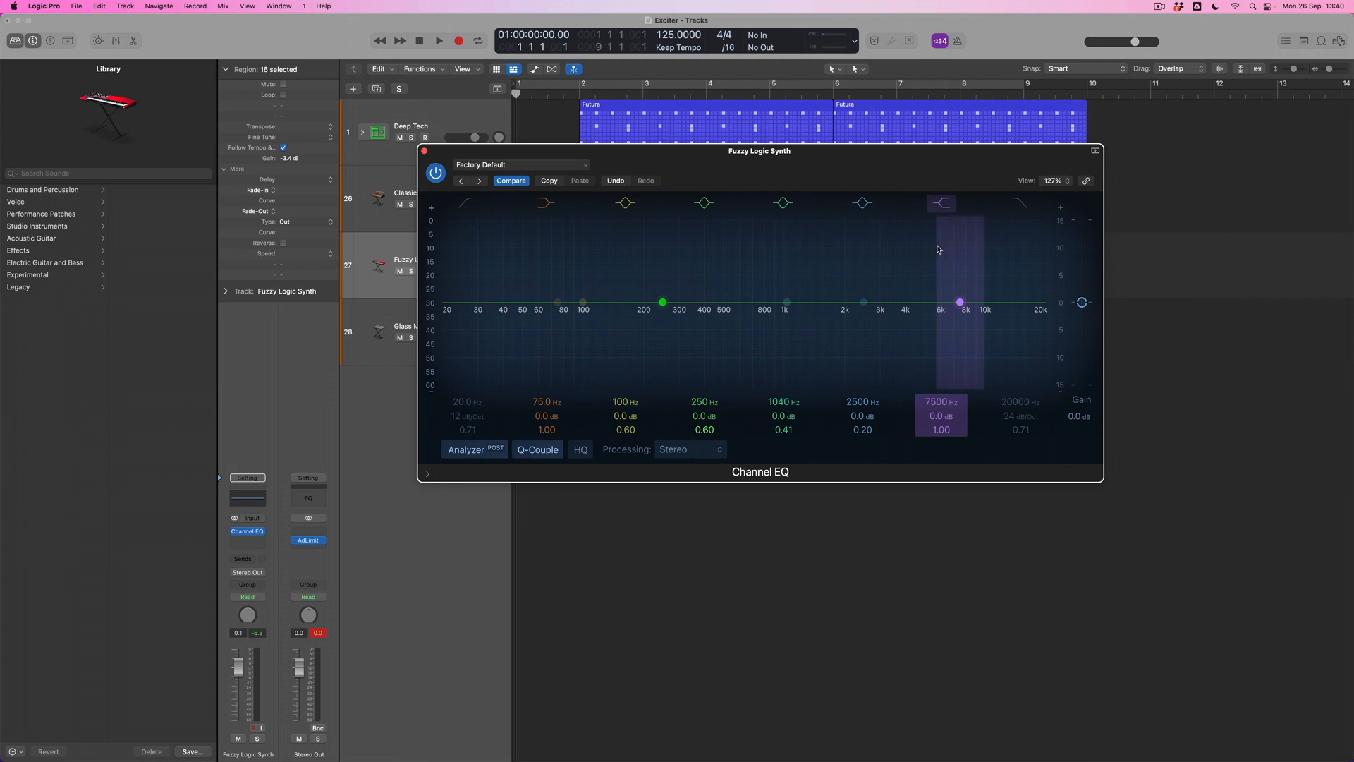
- Boost the Channel EQ's high shelf by 3.9 dB at 4840 Hz
left_click_drag(959, 302, 938, 282)
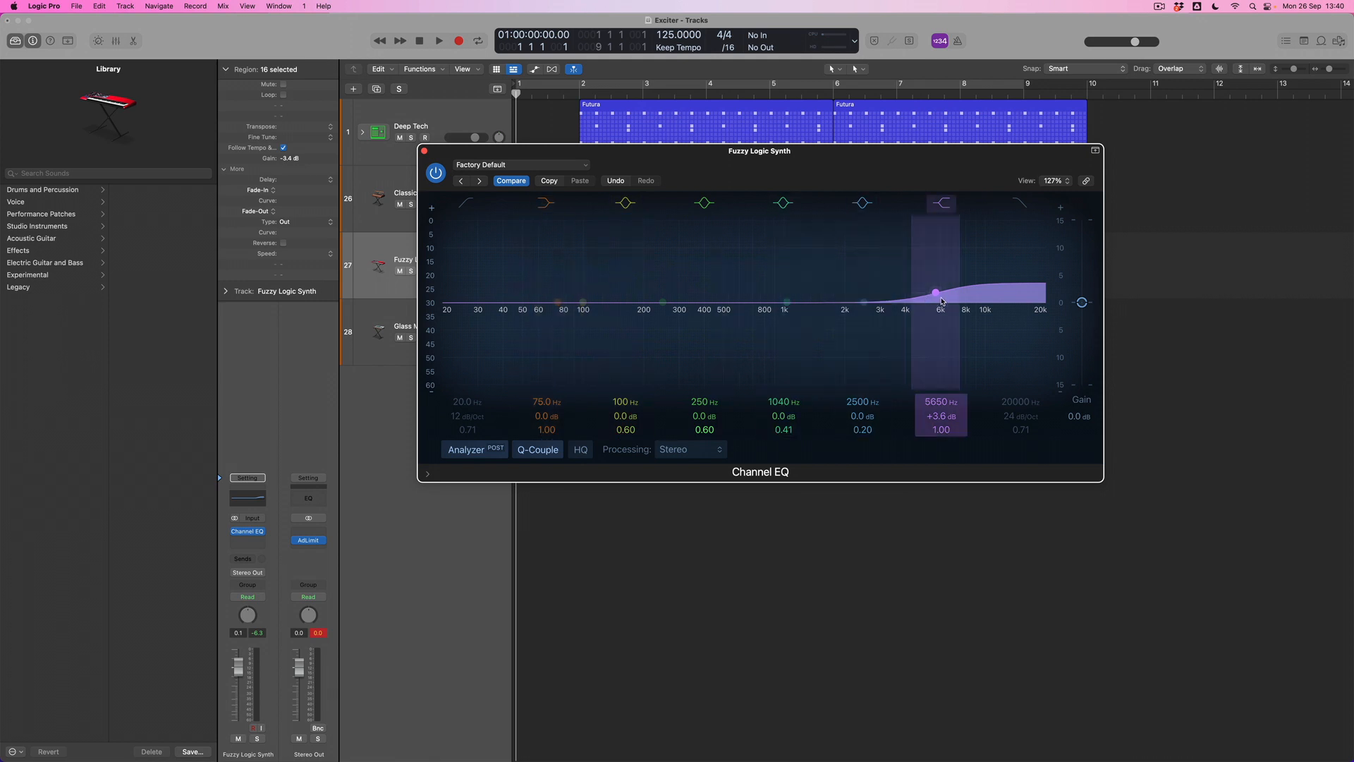
mouse_move(936, 296)
left_mouse_down()
mouse_move(935, 343)
mouse_move(927, 294)
left_mouse_up()
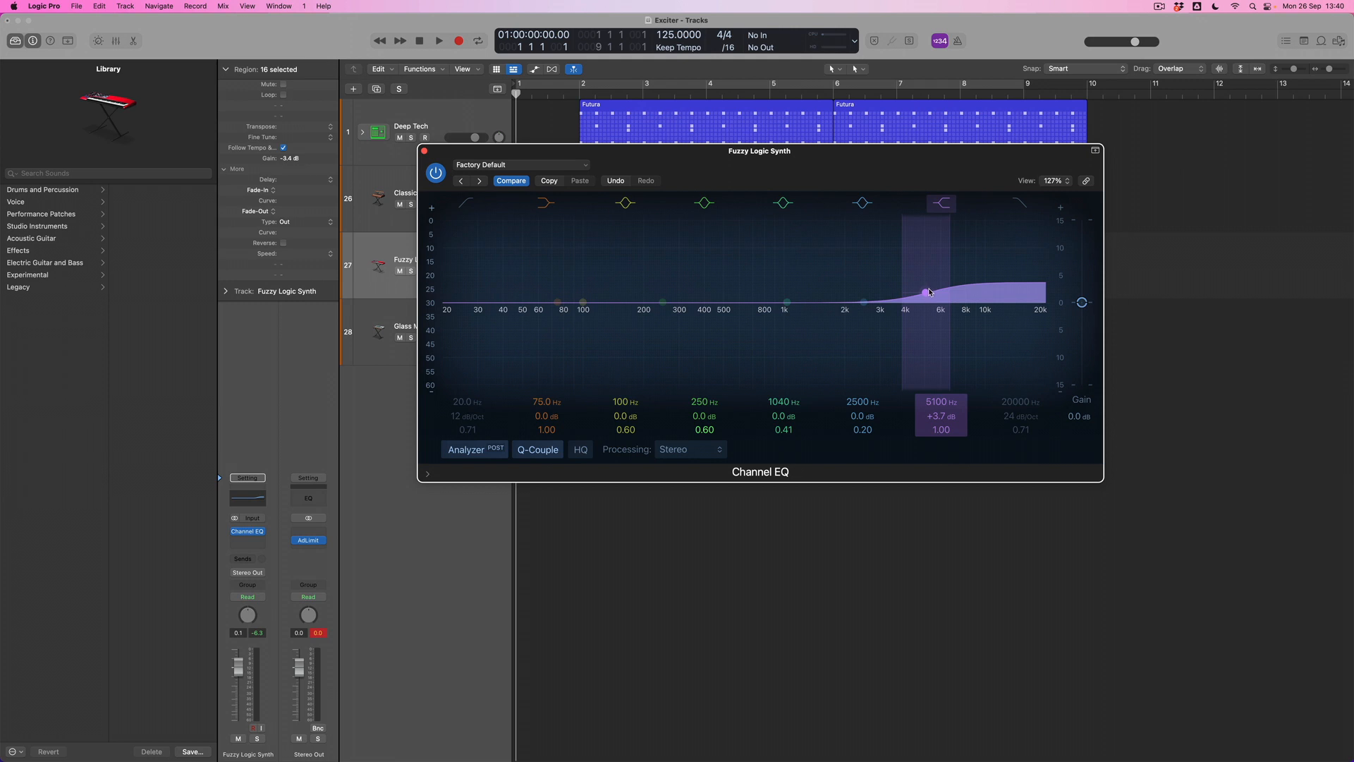
left_click_drag(930, 292, 921, 290)
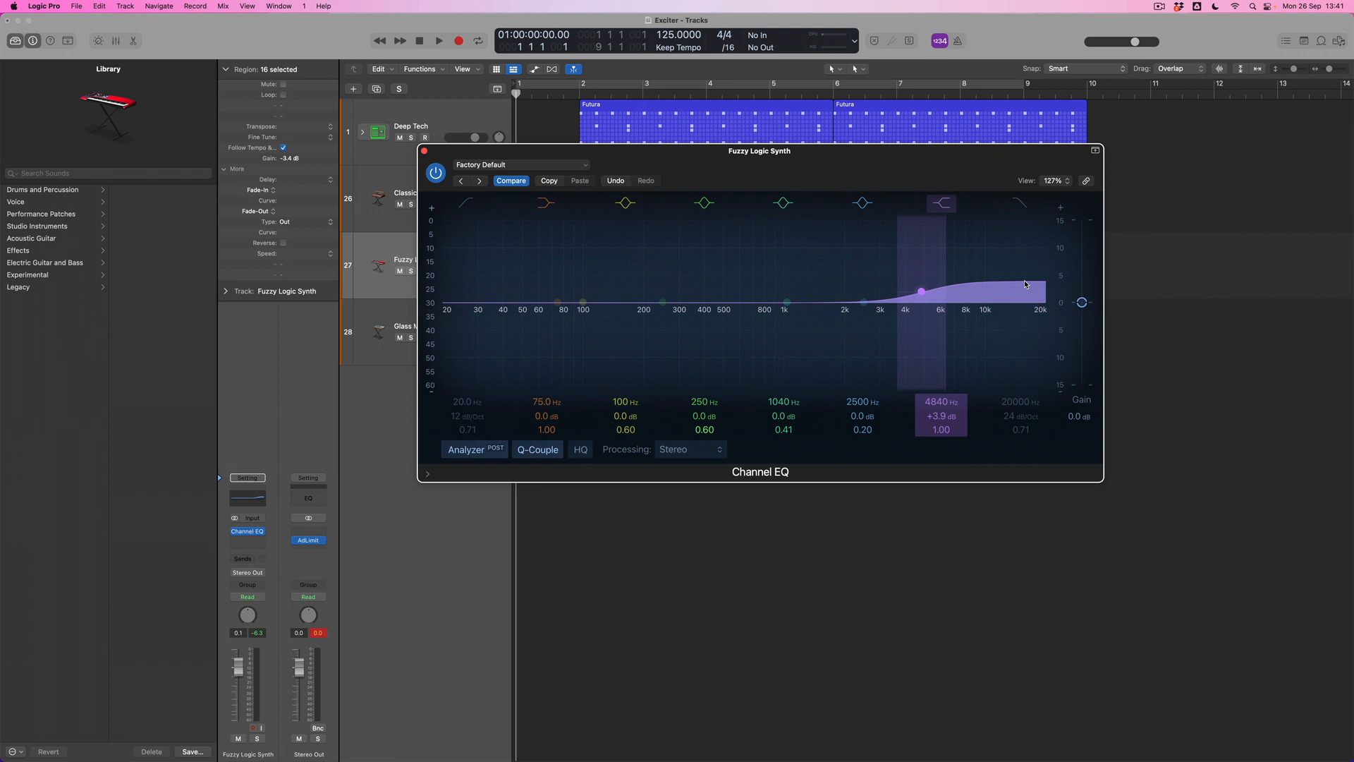
- Solo the Fuzzy Logic Synth track and play it while switching the Channel EQ off and on to compare the sound
left_click_drag(578, 154, 662, 332)
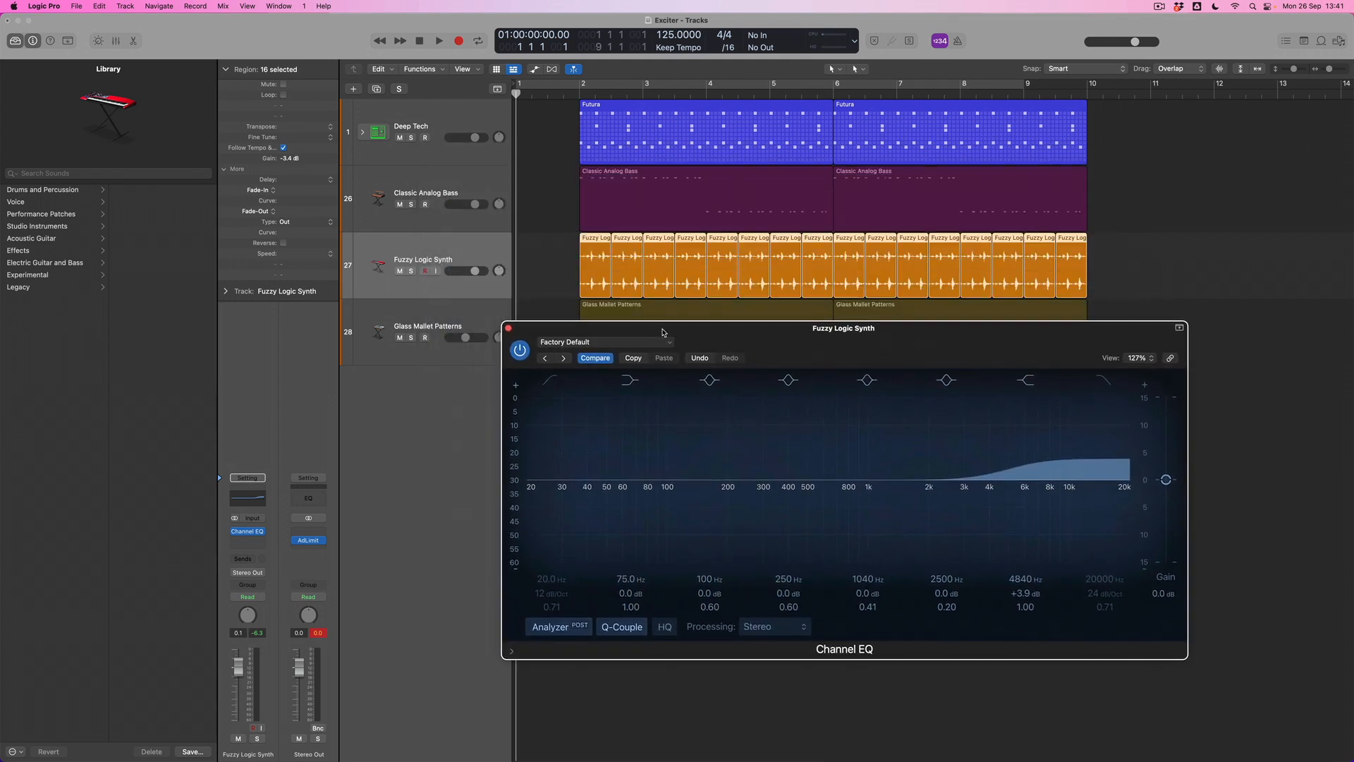
left_click(411, 270)
left_click(523, 357)
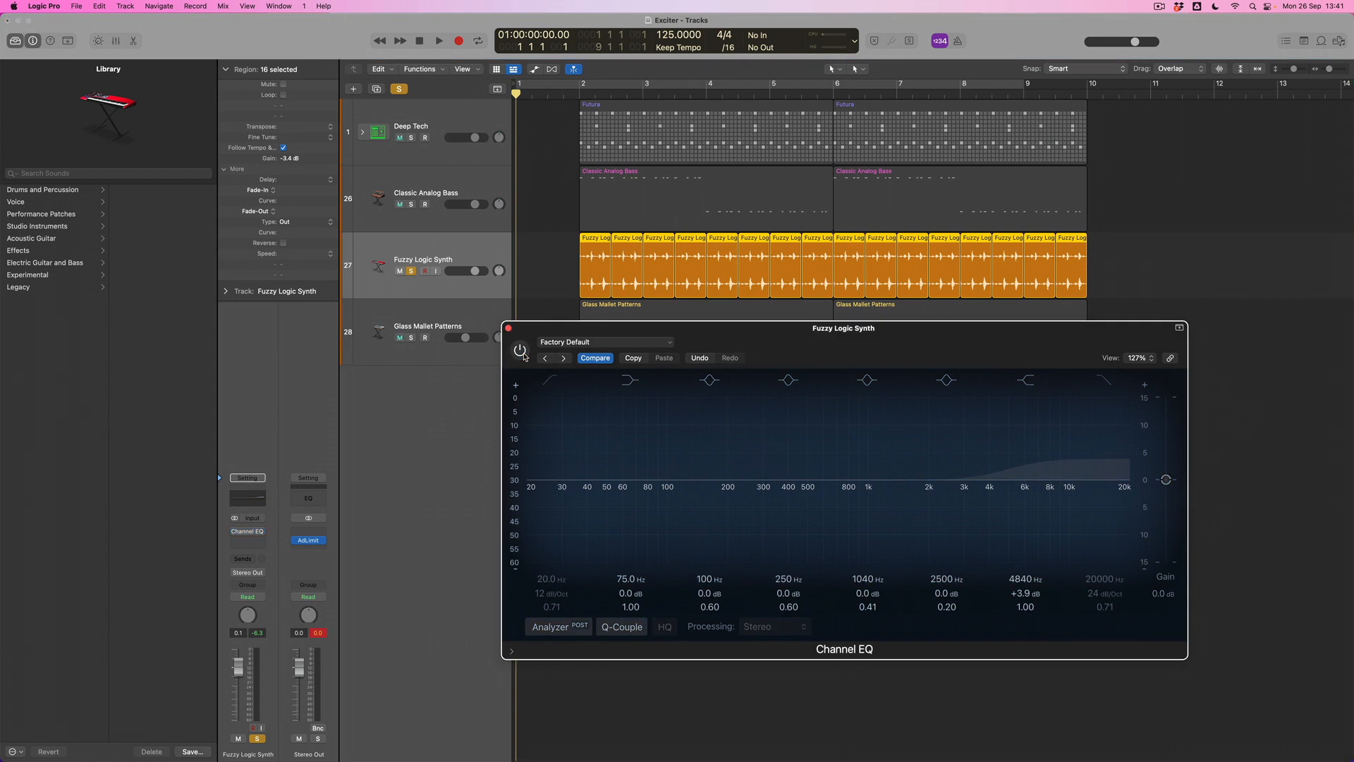
key("space")
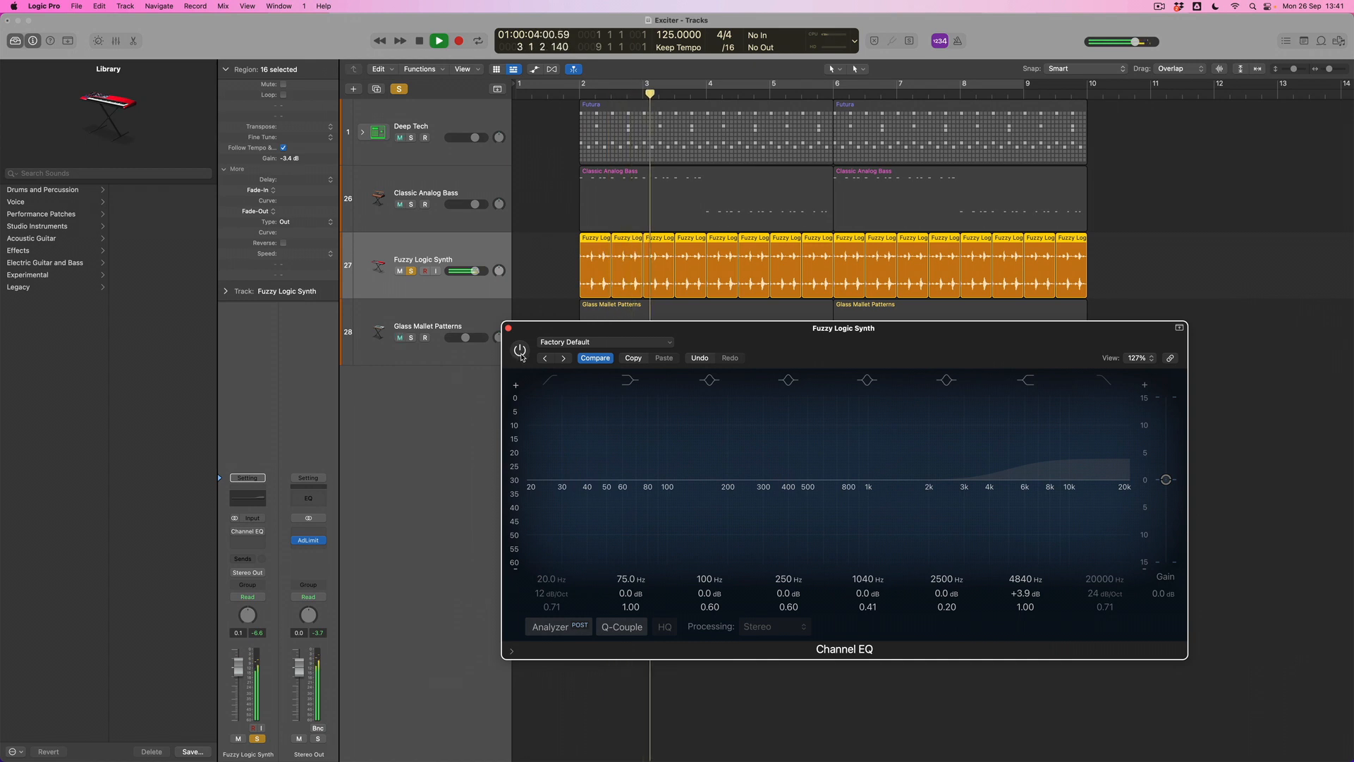
left_click(520, 351)
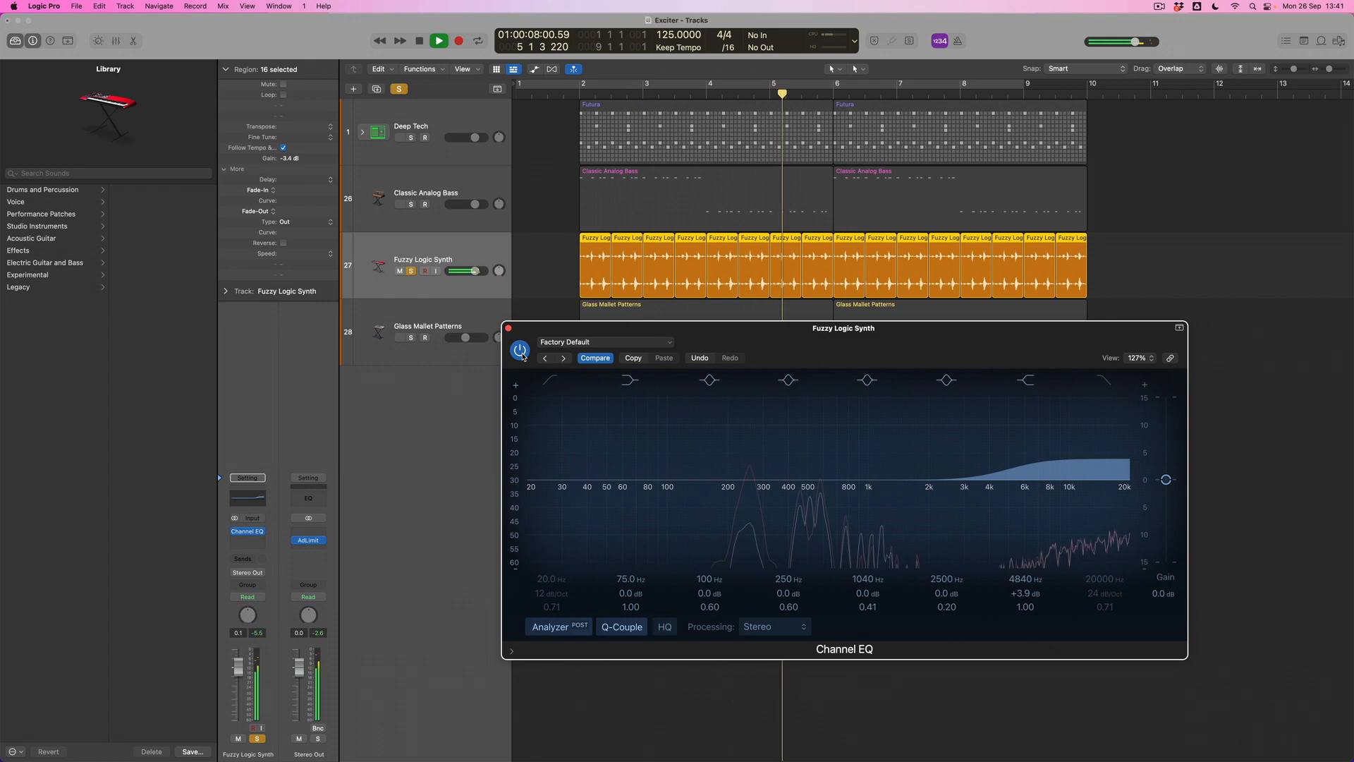
left_click(520, 351)
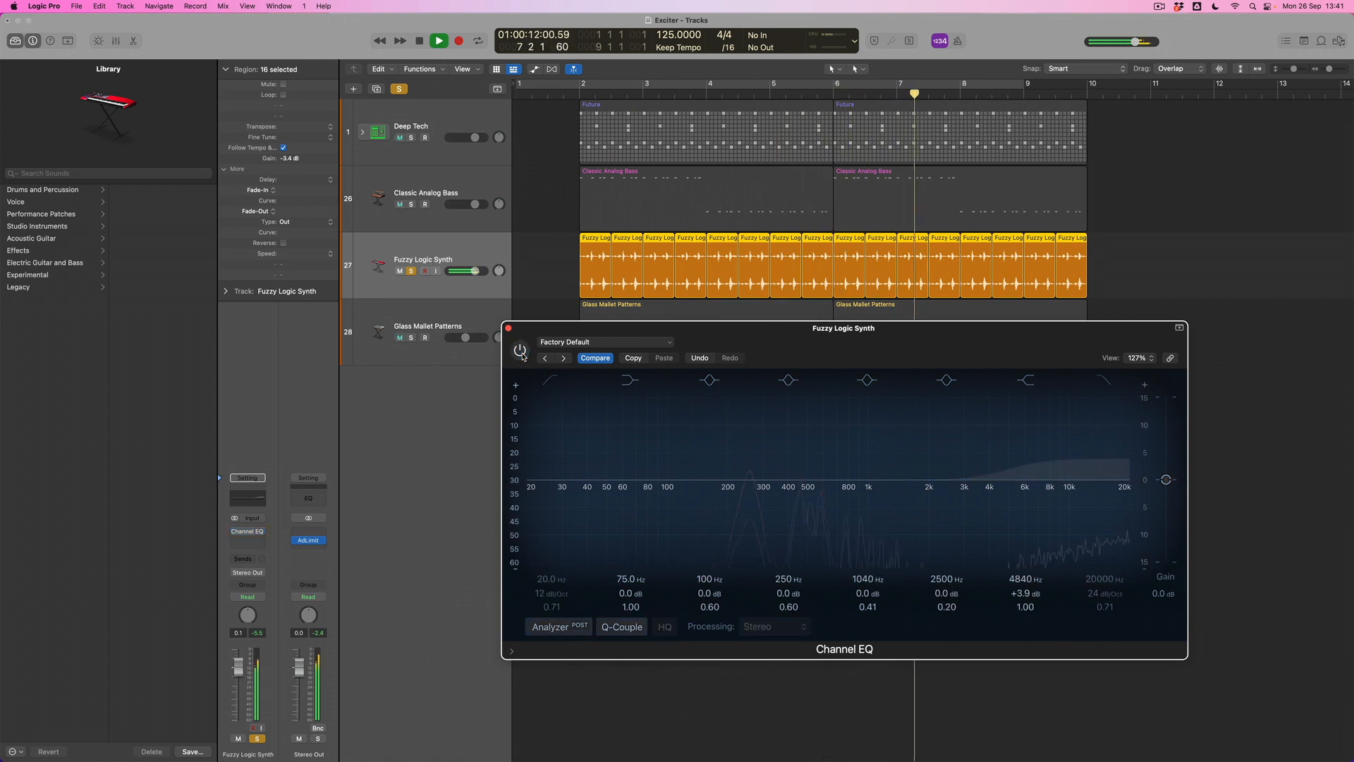
left_click(521, 351)
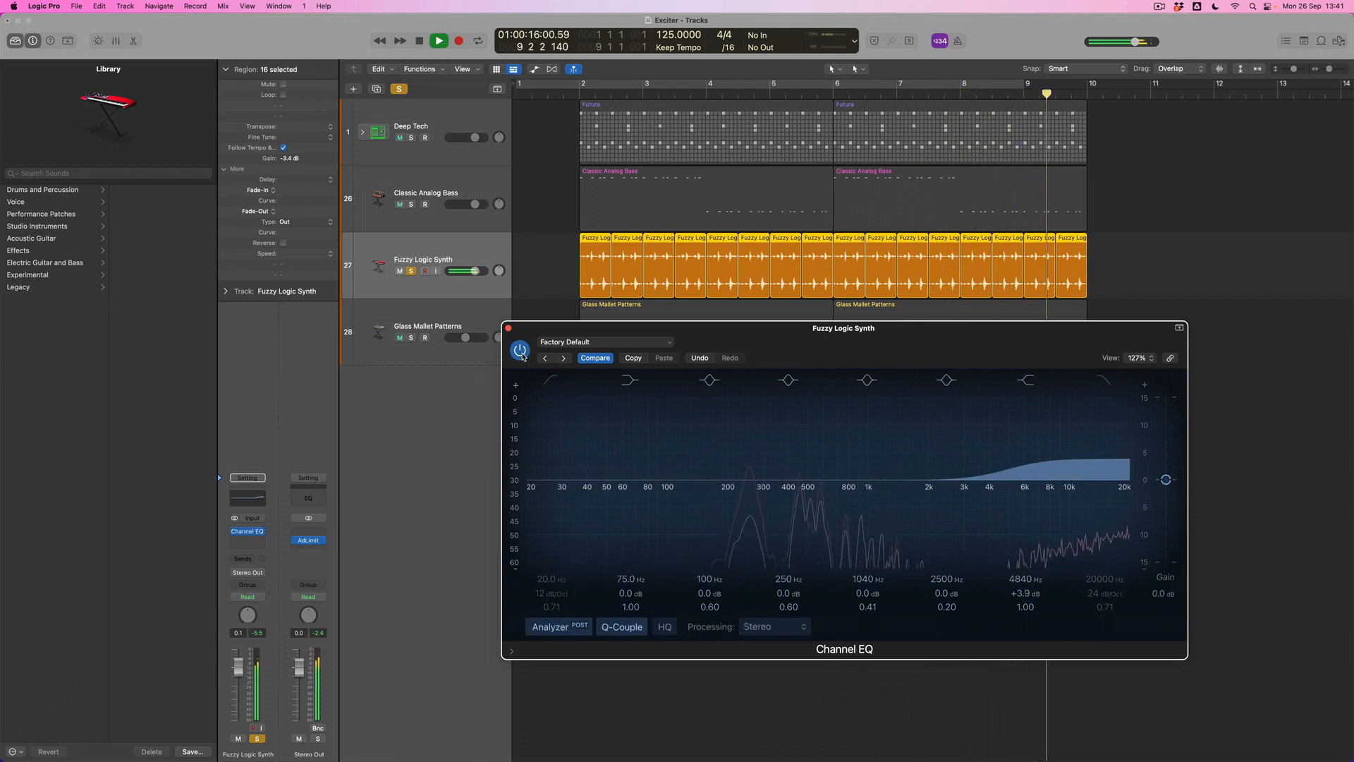
key("space")
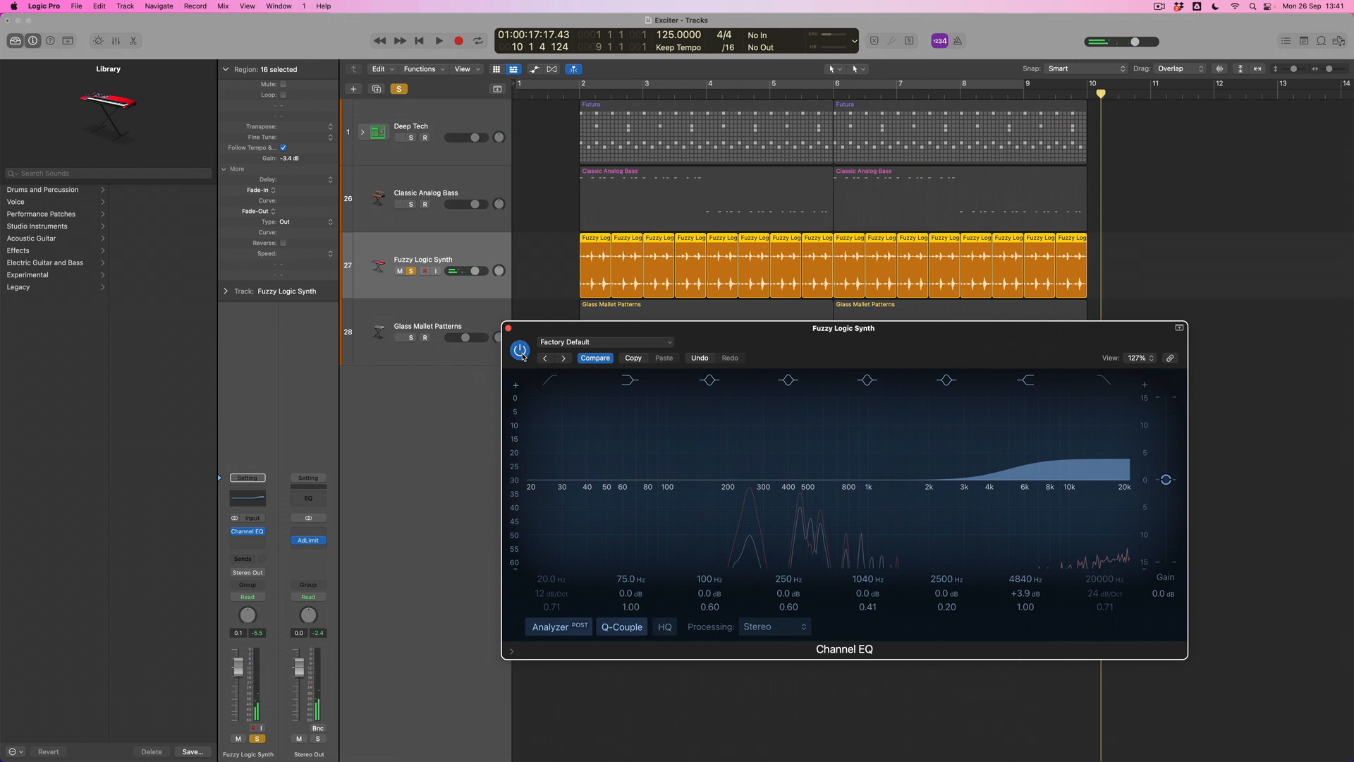
- Set the fade-out of all Fuzzy Logic Synth regions to 20
left_click_drag(1191, 257, 559, 259)
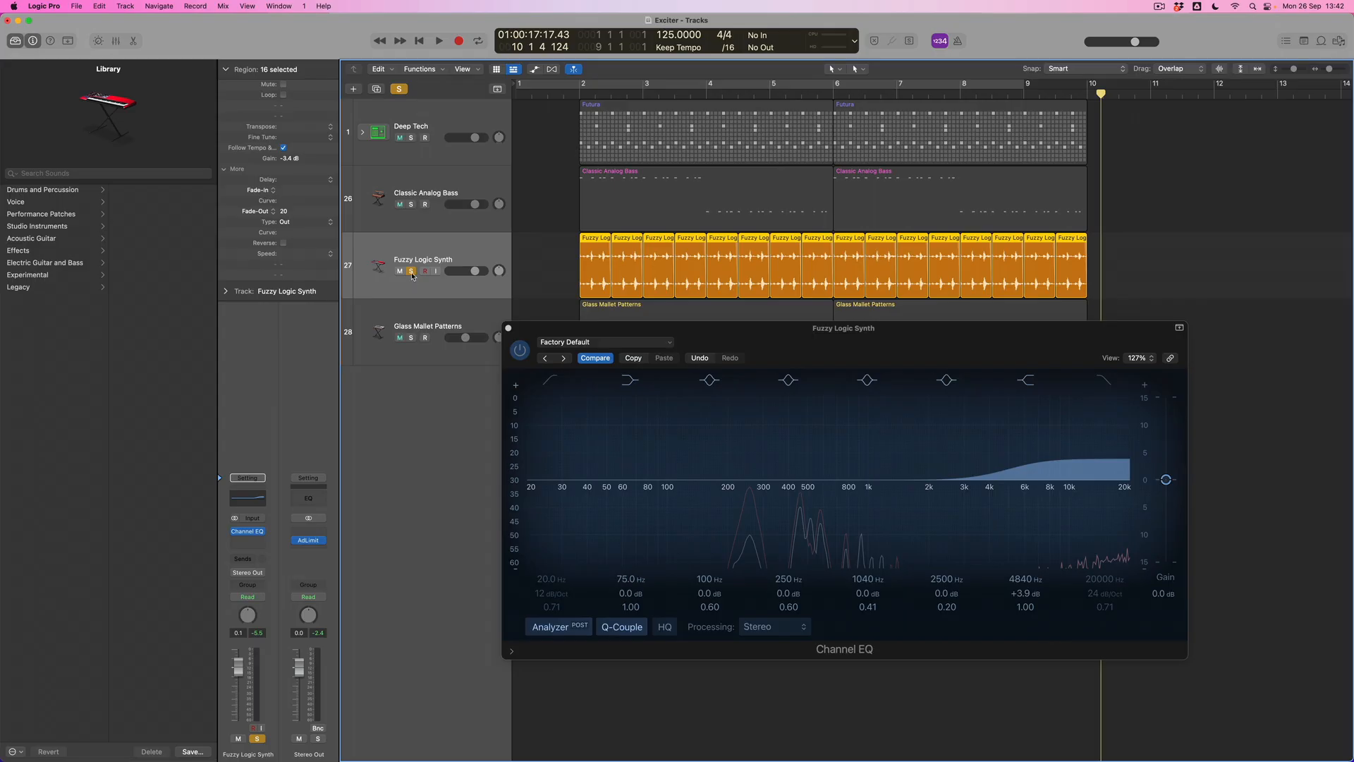
- Unsolo the Fuzzy Logic Synth track and play the full mix while comparing the Channel EQ on and off
left_click(412, 273)
left_click(552, 96)
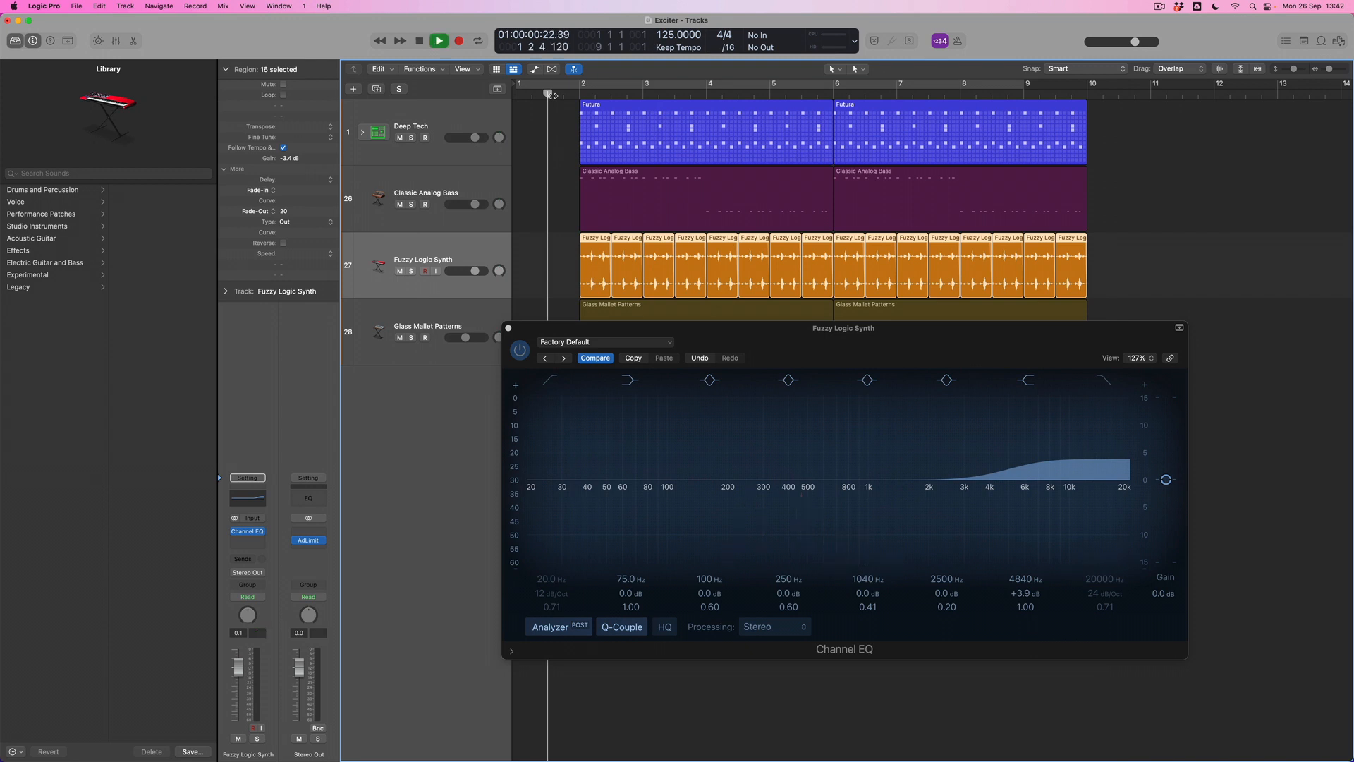
left_click(524, 356)
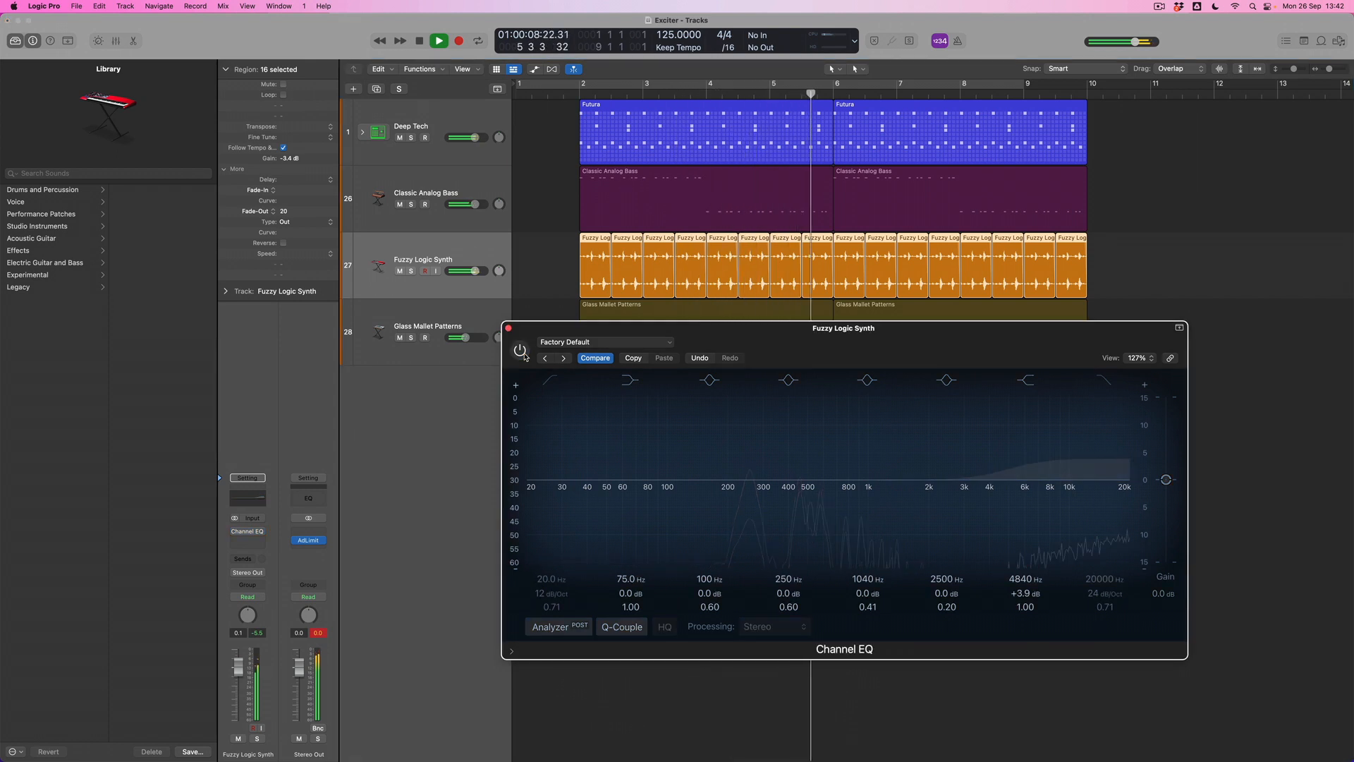
left_click(521, 350)
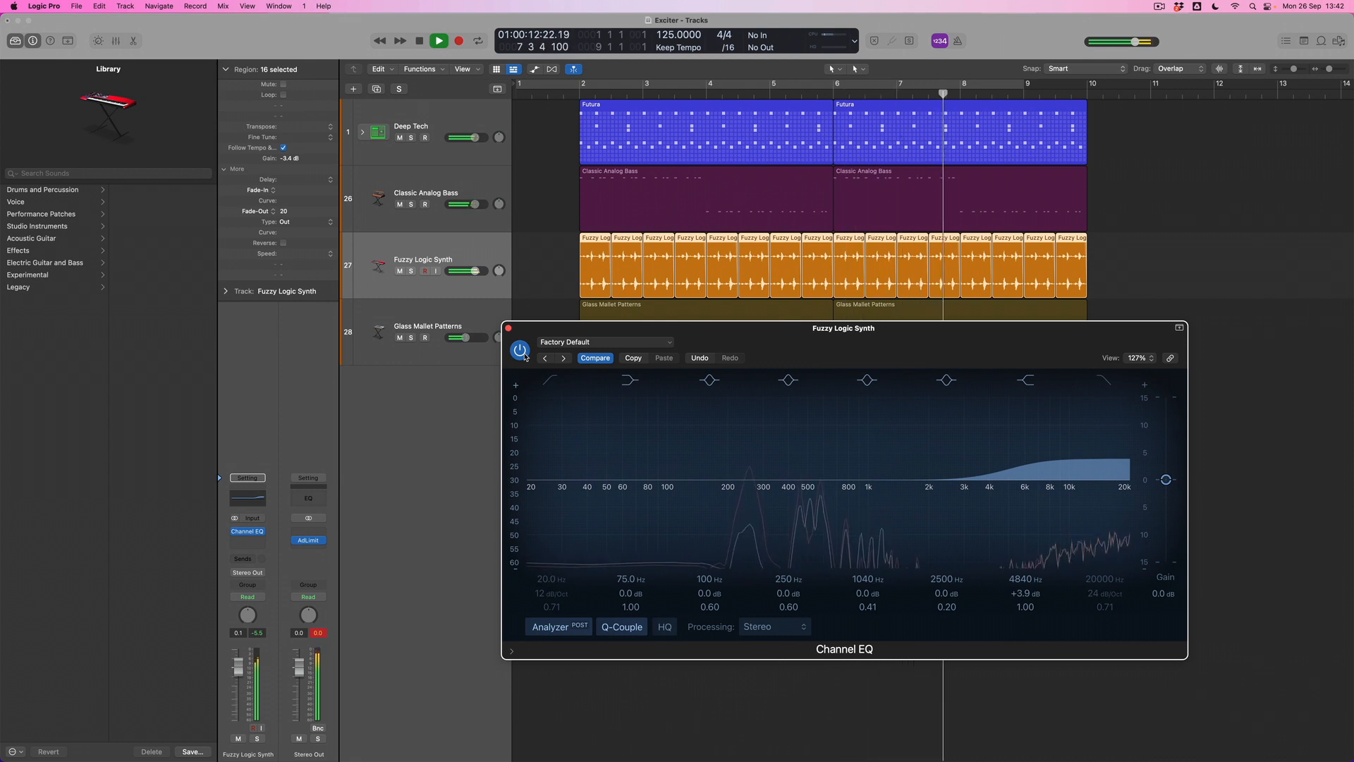
left_click(520, 351)
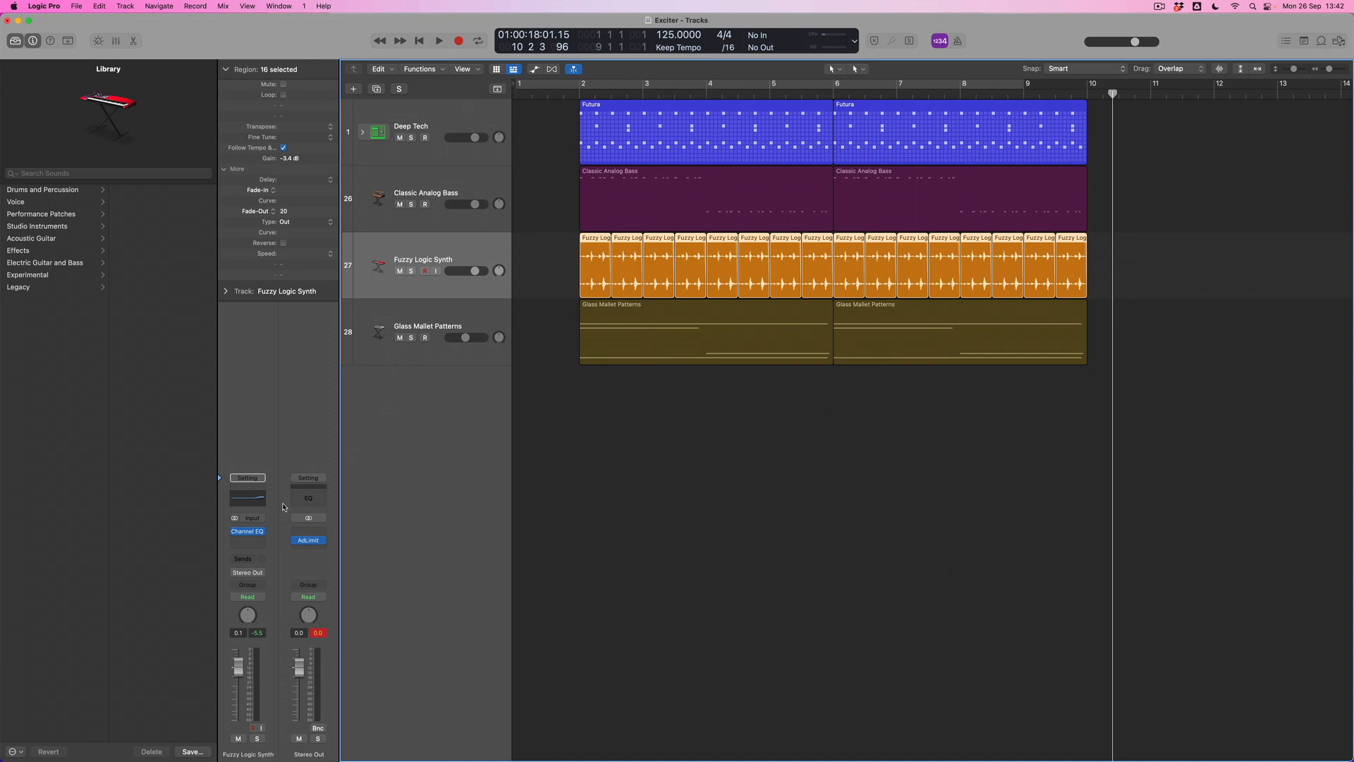
- Bypass the Channel EQ and insert an Exciter after it, moving and enlarging its window below the tracks
left_click(261, 532, "alt")
left_click(262, 541)
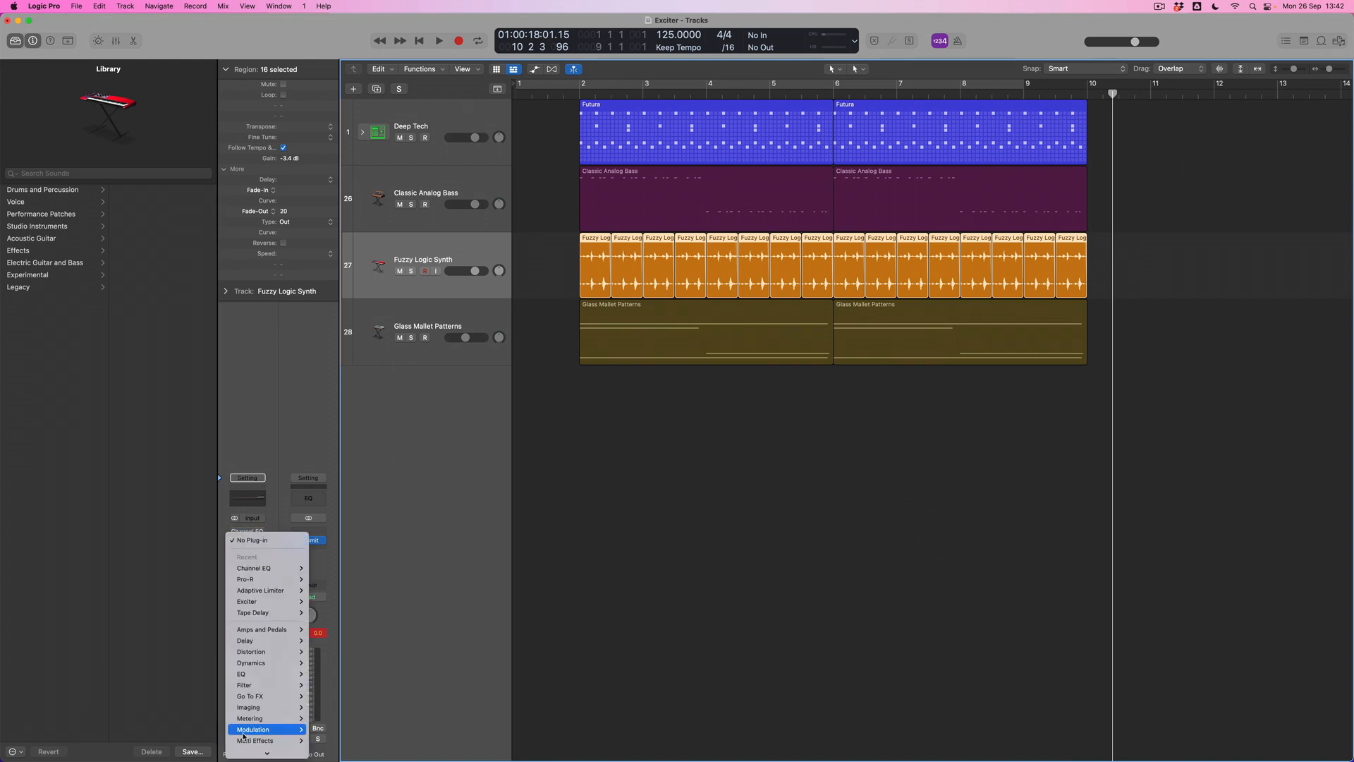
mouse_move(262, 711)
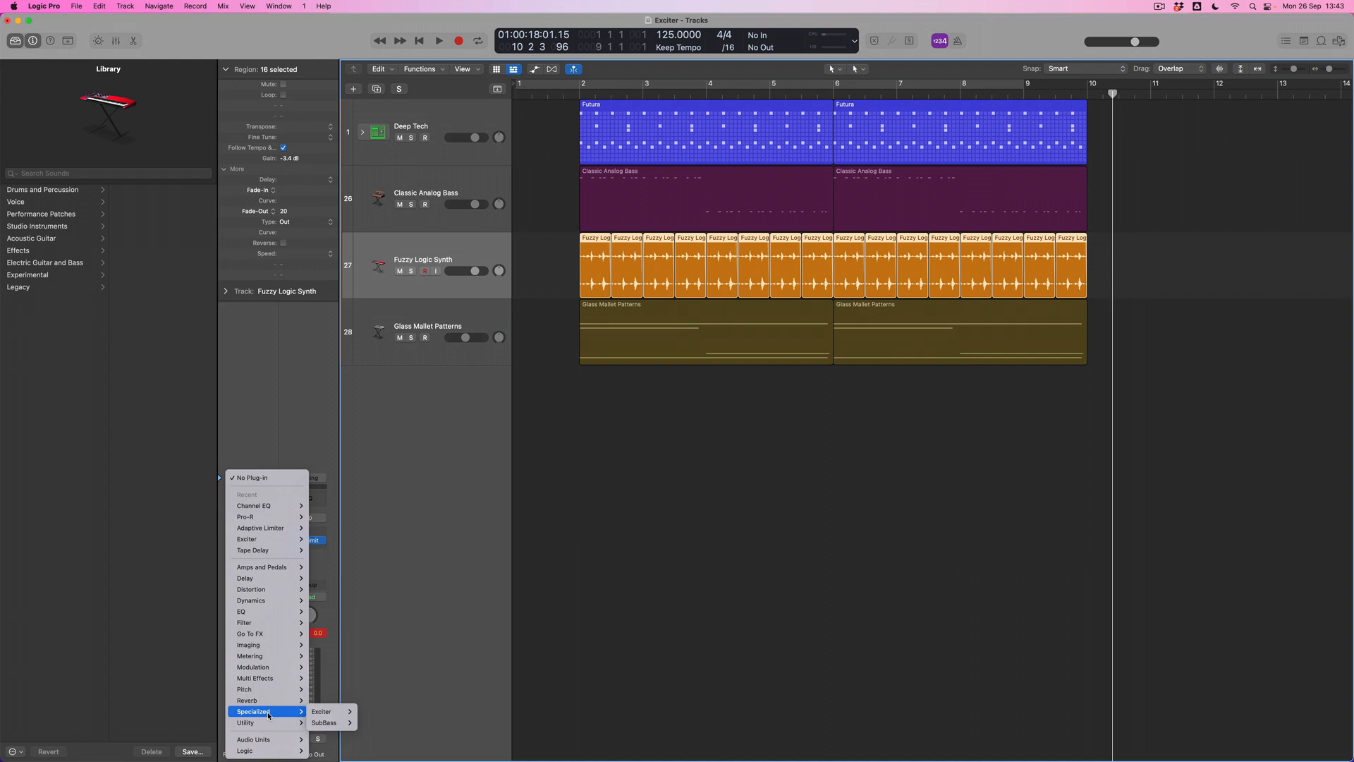
left_click(367, 712)
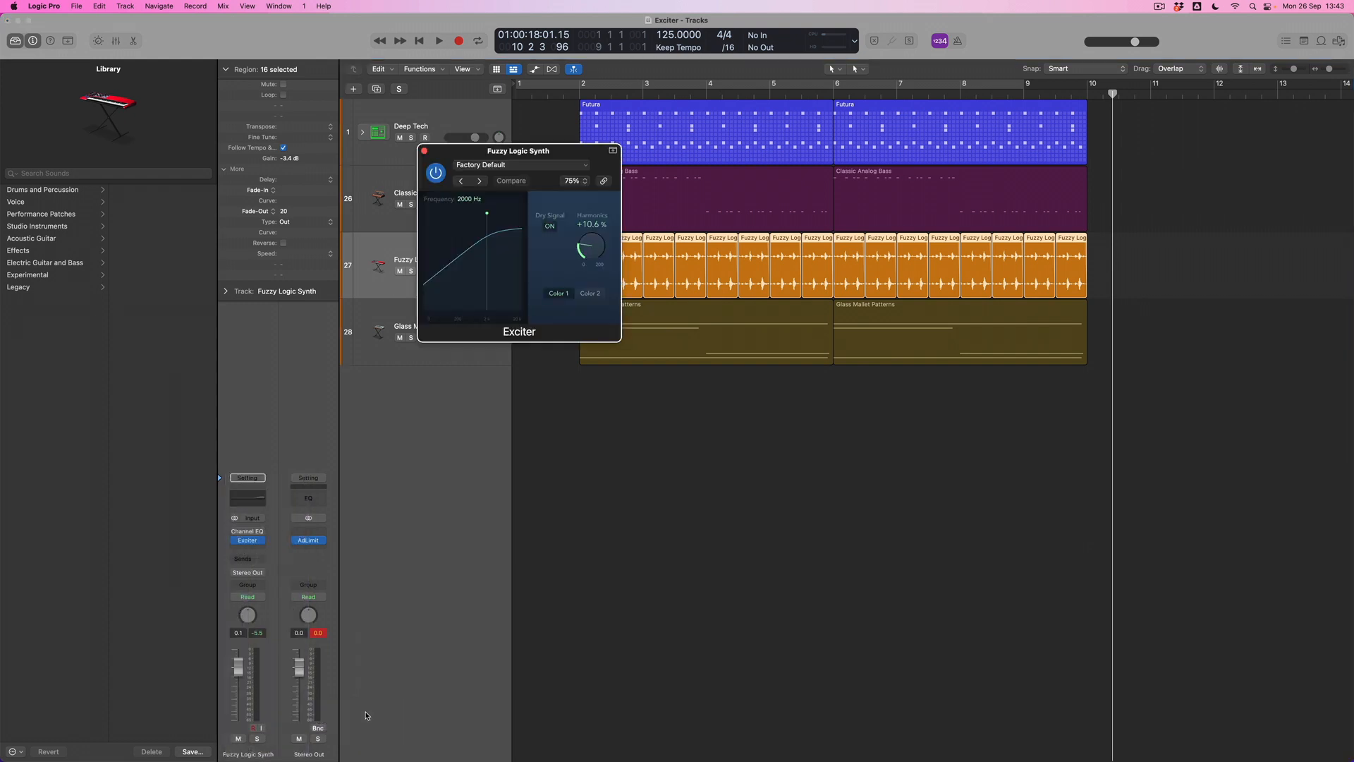
left_click_drag(471, 154, 635, 388)
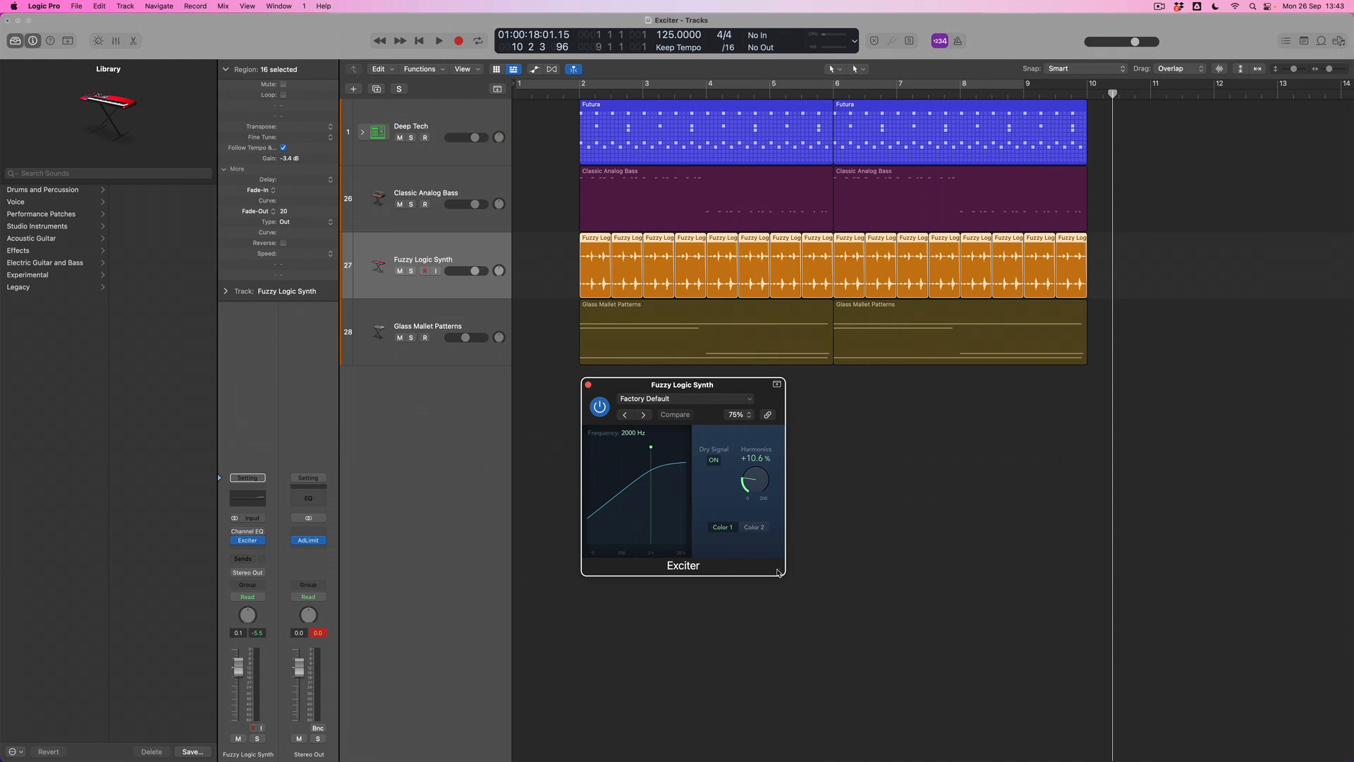
left_click_drag(791, 575, 954, 608)
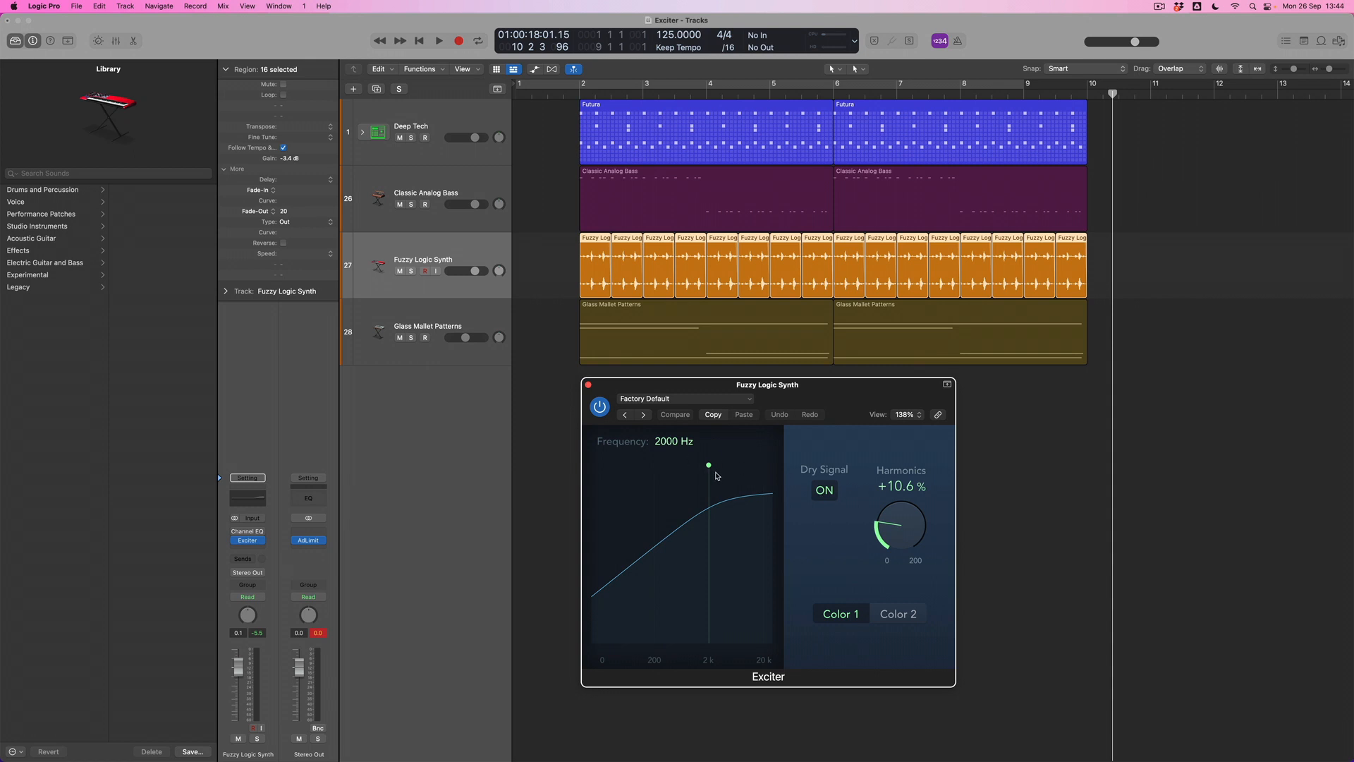
- Set the Exciter to a frequency of 5000 Hz and harmonics of 14.6 %, trying Color 2 but keeping Color 1
left_click_drag(709, 469, 731, 470)
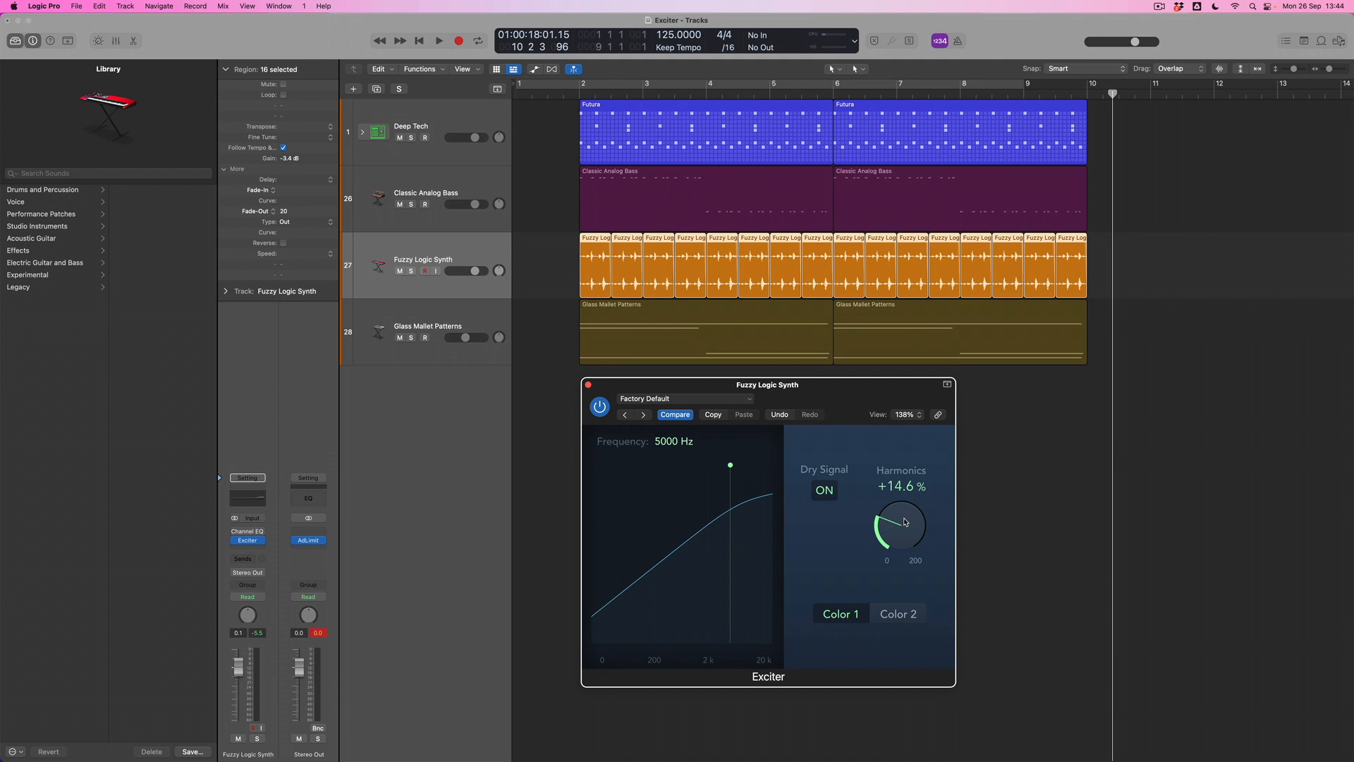
left_click(891, 621)
left_click(846, 619)
- Solo the Fuzzy Logic Synth track and set a cycle range from bar 2 to bar 10
left_click(410, 271)
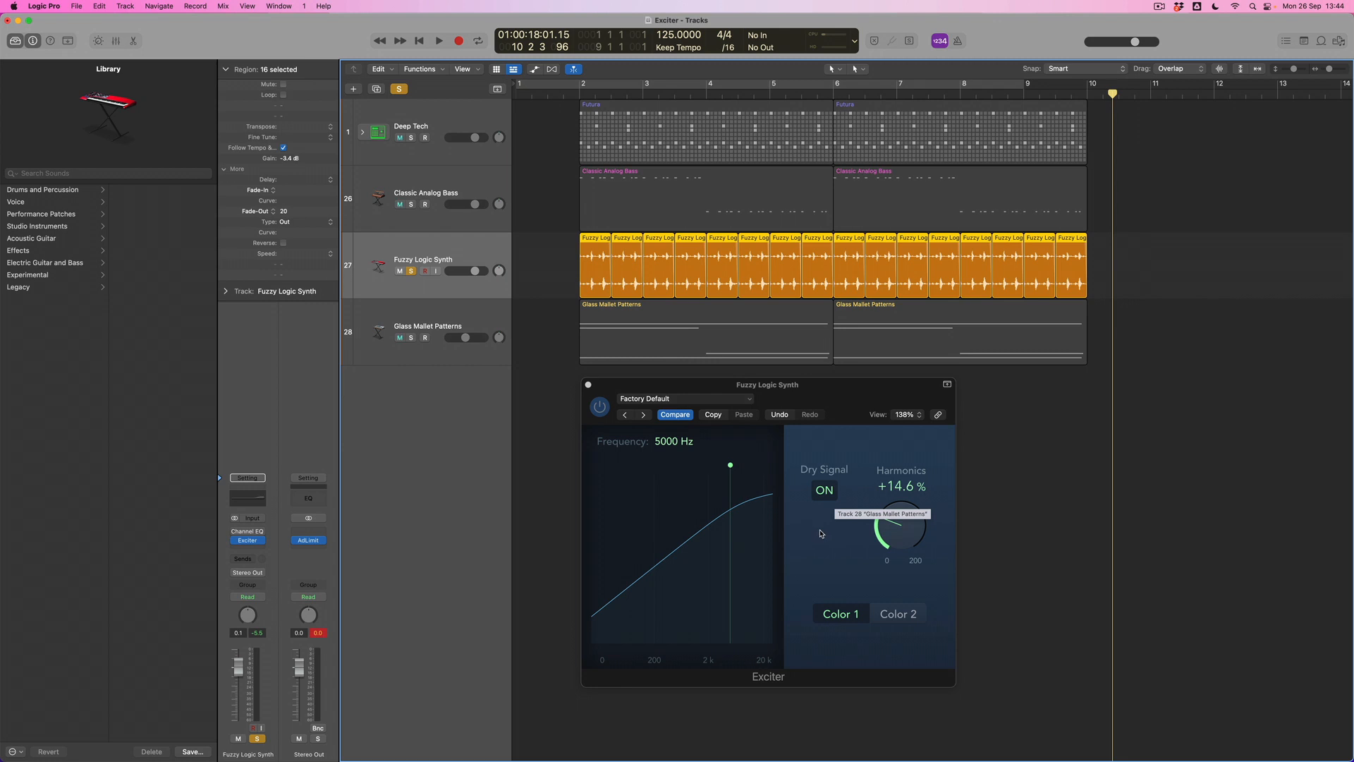
left_click(823, 491)
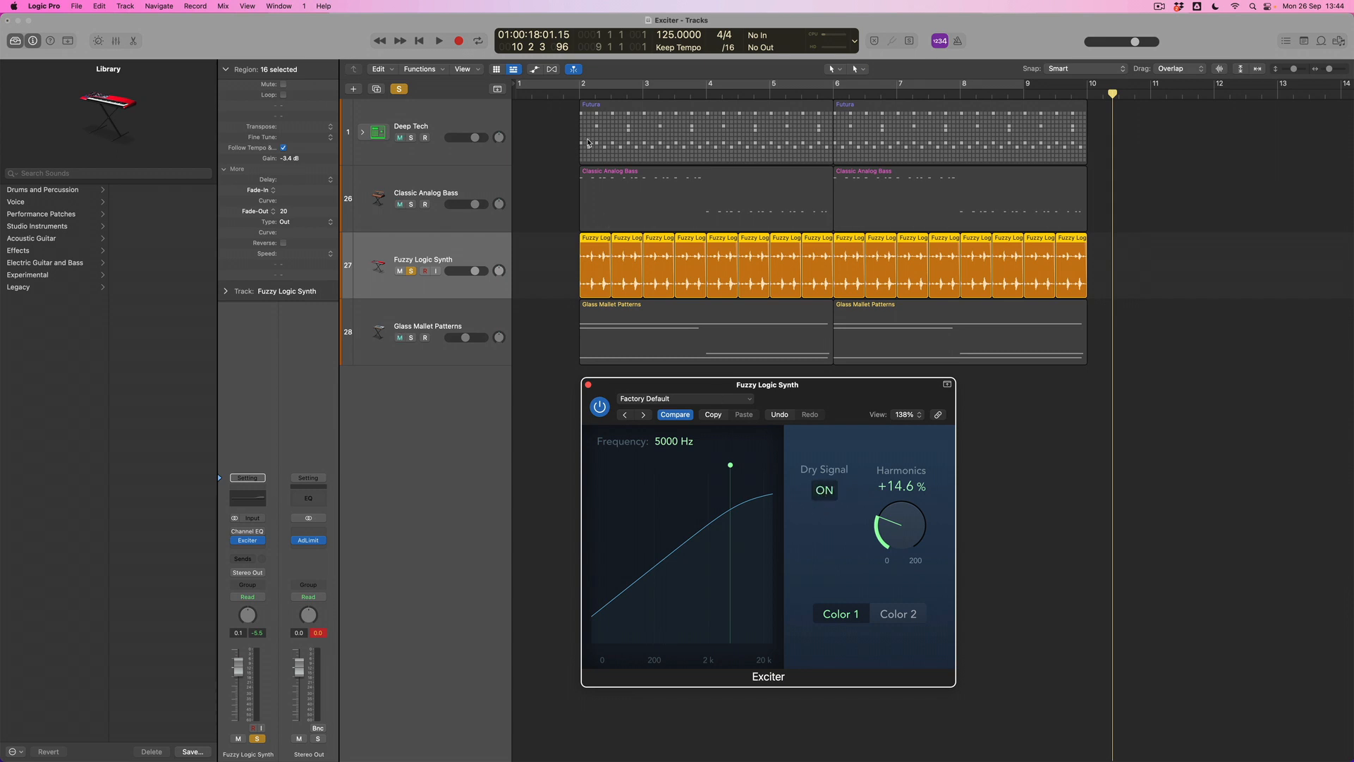
left_click_drag(586, 87, 1087, 87)
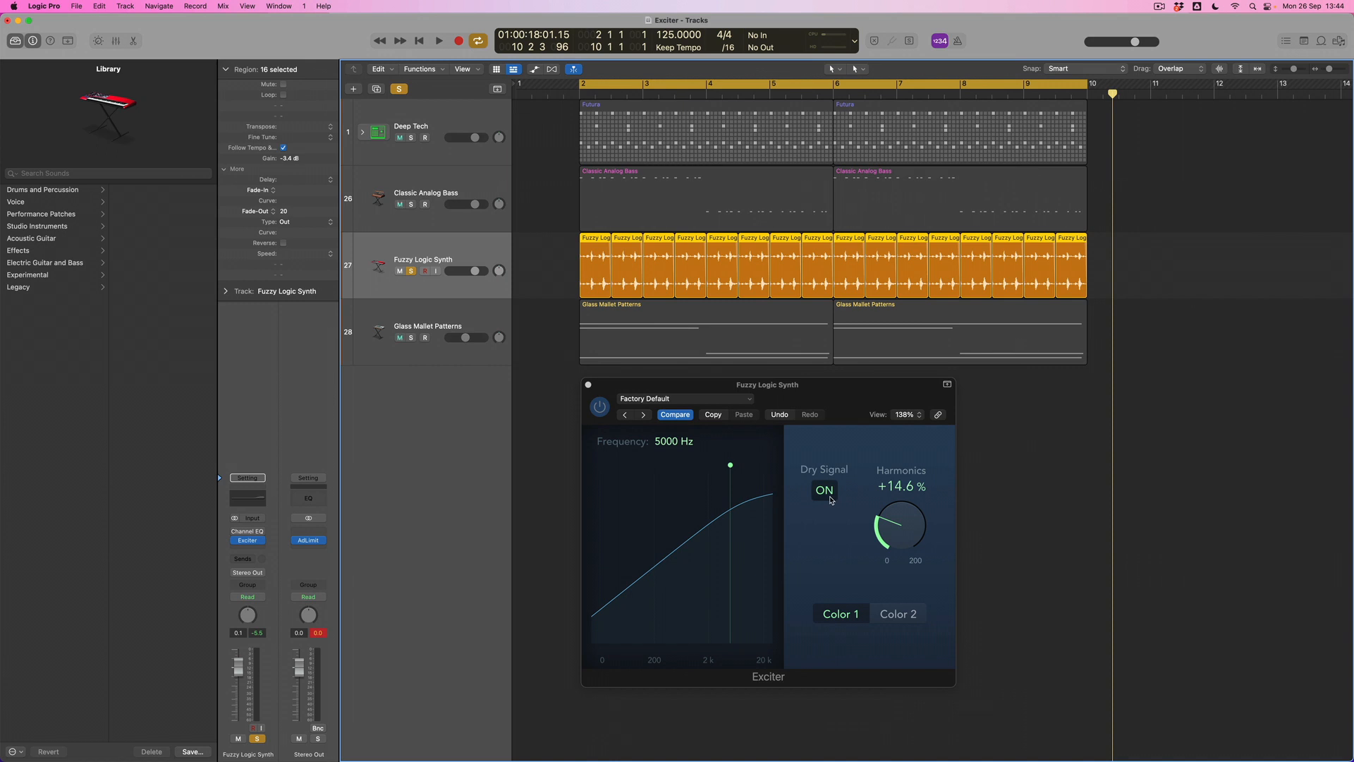
- Play the cycled section and turn off the Exciter's dry signal to hear only the added harmonics
key("space")
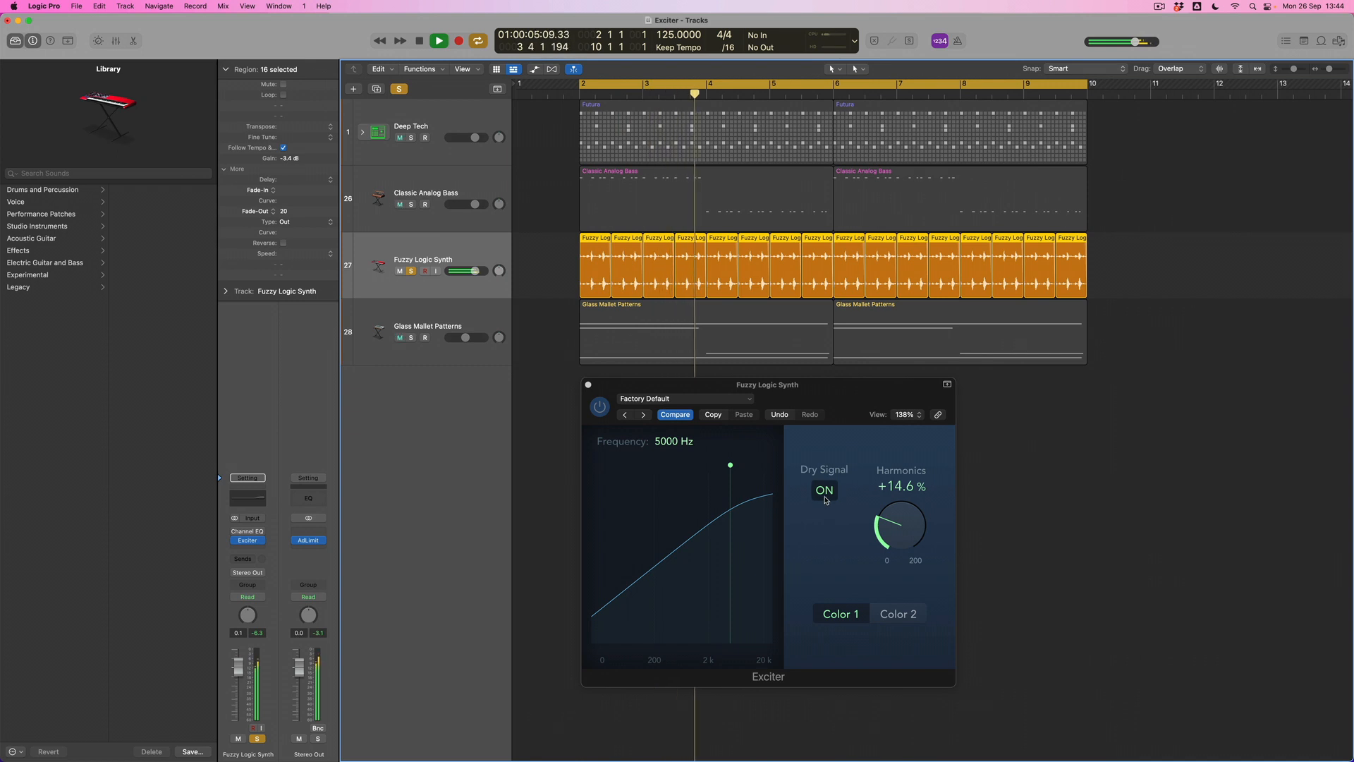
left_click(825, 491)
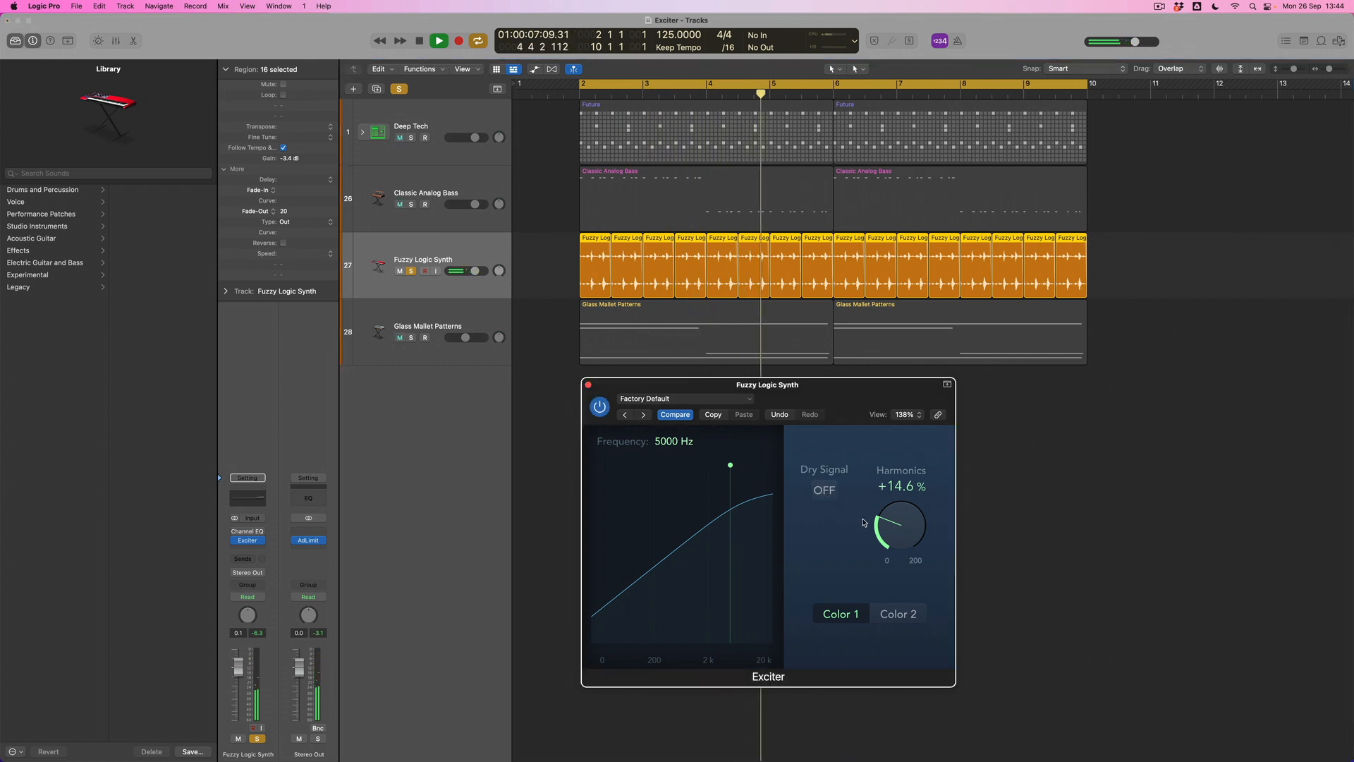
- Compare the sound with the Exciter's dry signal on and off, leaving it off, and raise the harmonics to 37.0 %
left_click(823, 491)
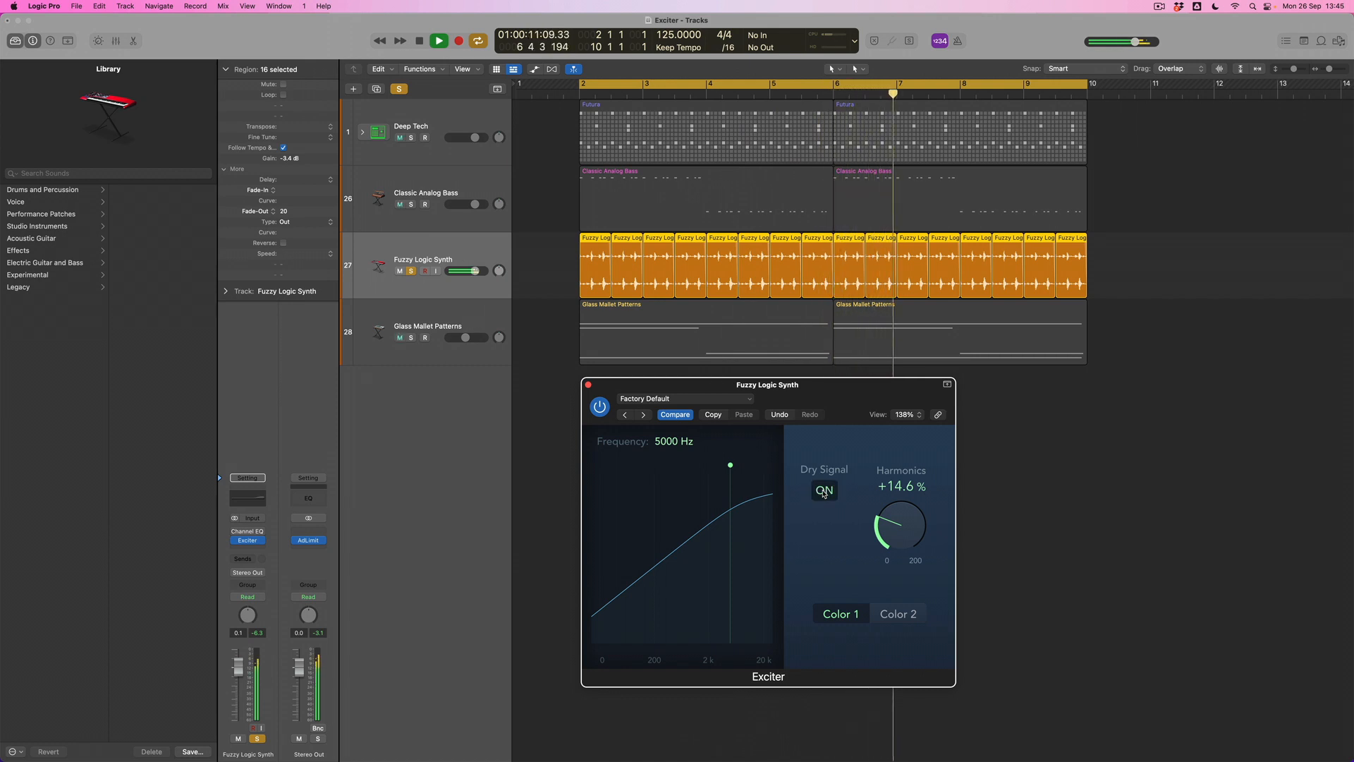
left_click(825, 490)
left_click_drag(906, 510, 905, 517)
- Switch the Exciter to Color 2 and restart the cycled section, raising the harmonics to 62.7 % during playback
key("space")
left_click(909, 616)
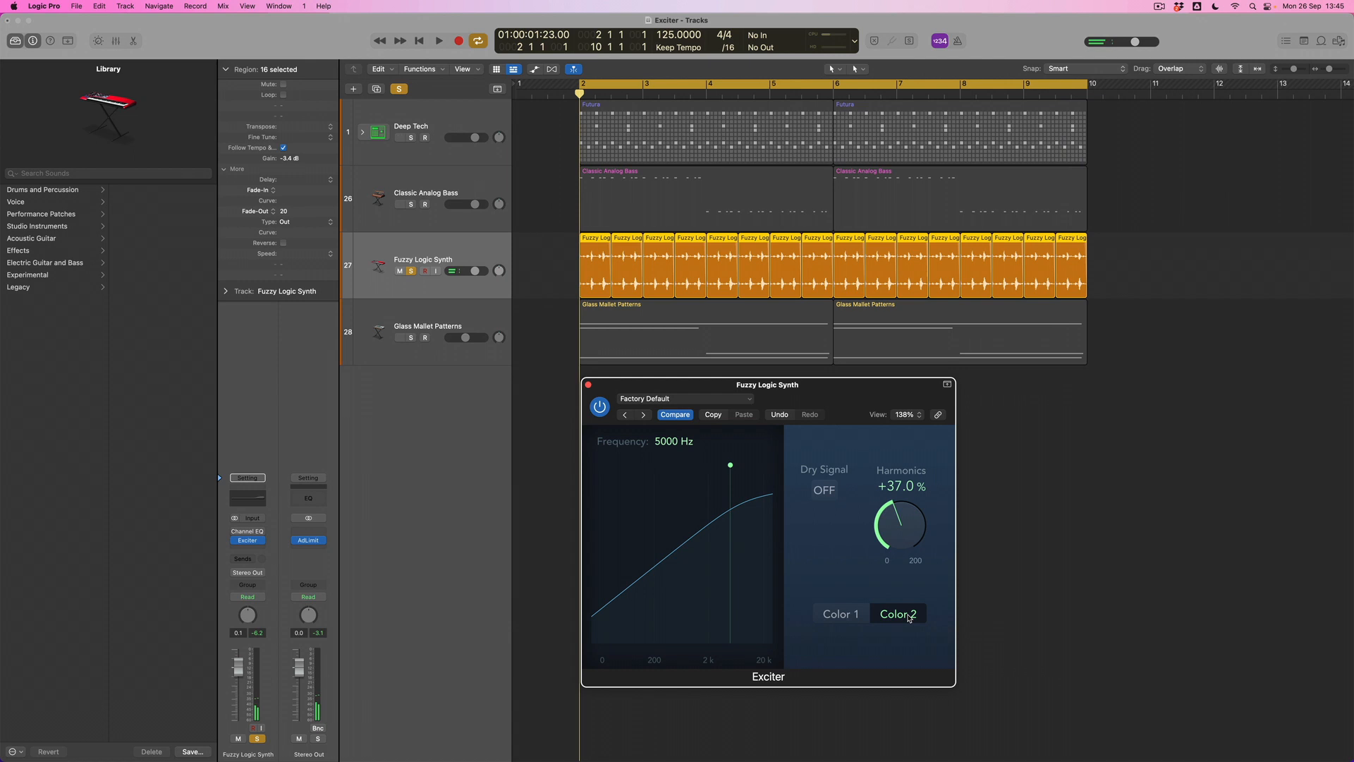
key("space")
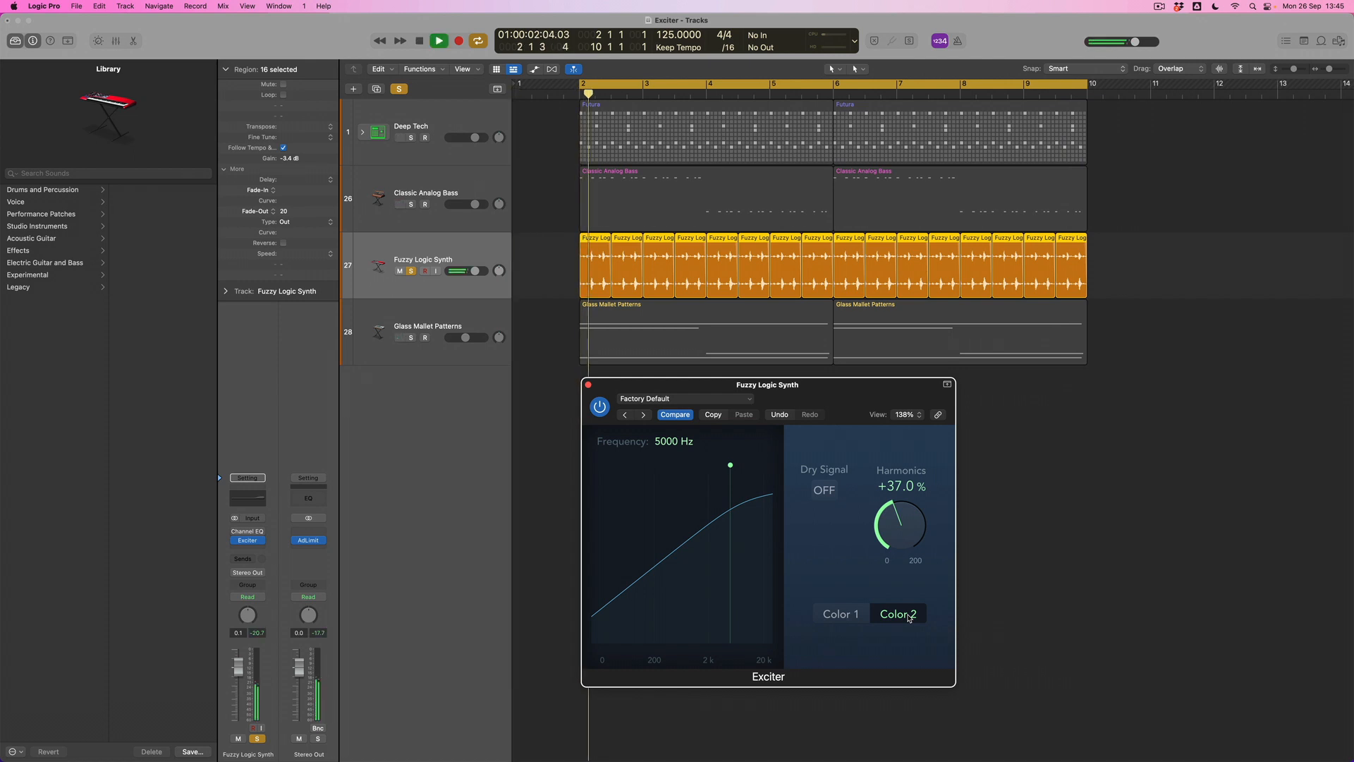
left_click_drag(917, 544, 920, 515)
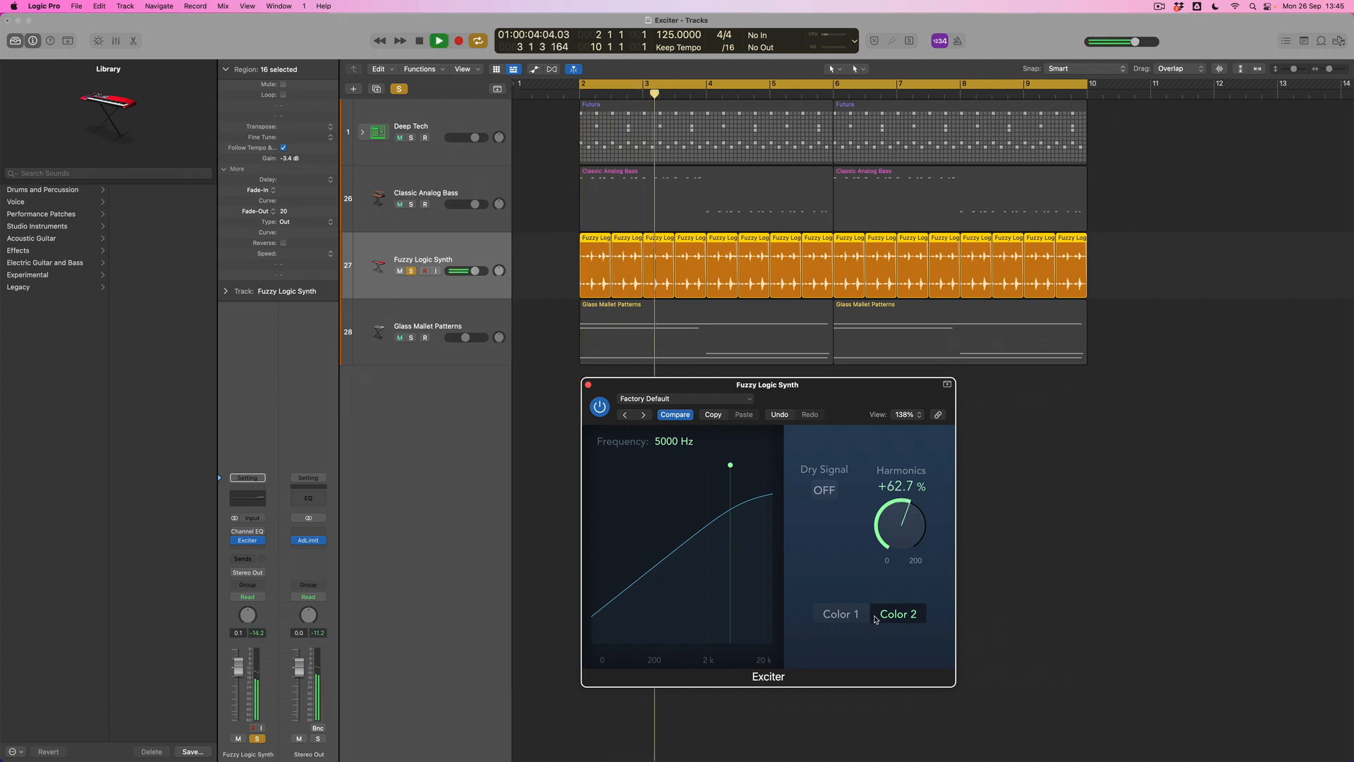
- Compare Color 1 and Color 2, keeping Color 1, and set the Exciter to 3100 Hz with the dry signal on
left_click(853, 618)
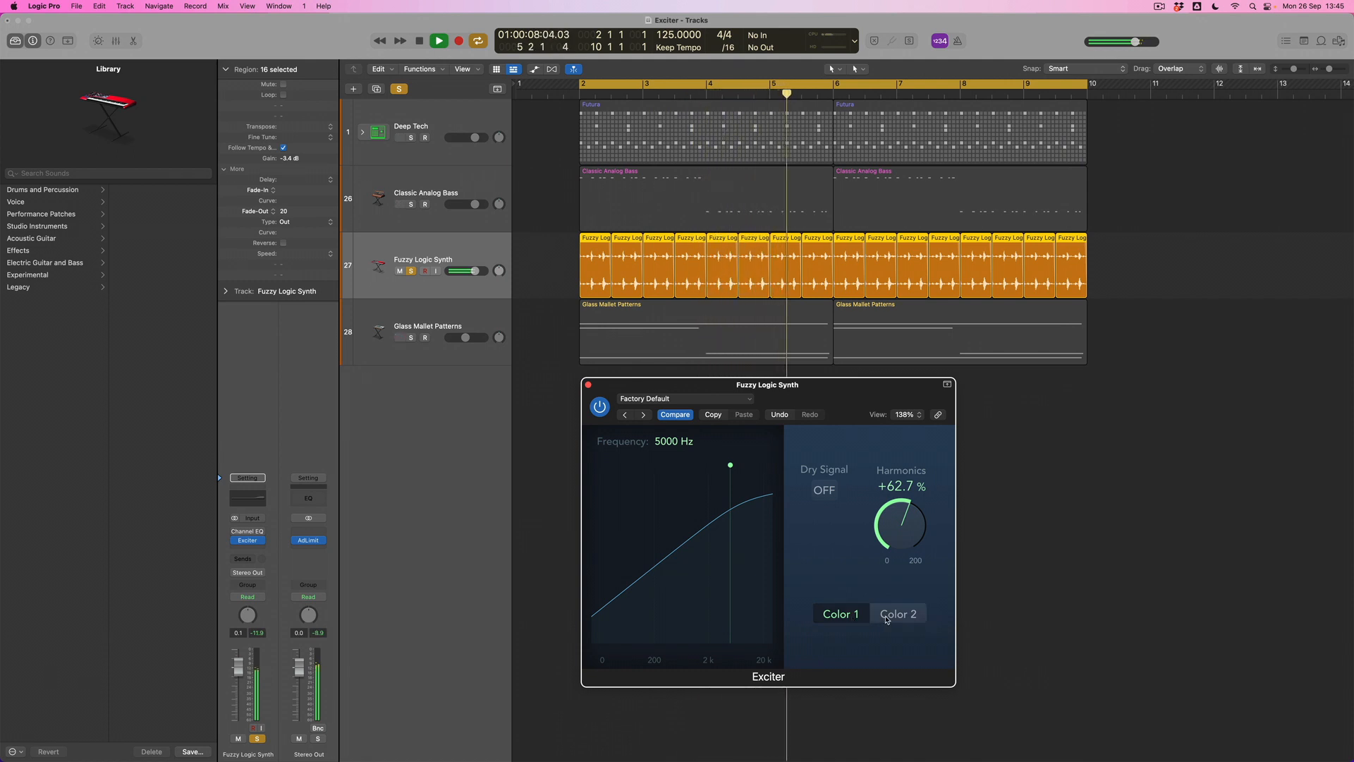
left_click(886, 620)
left_click_drag(730, 465, 718, 465)
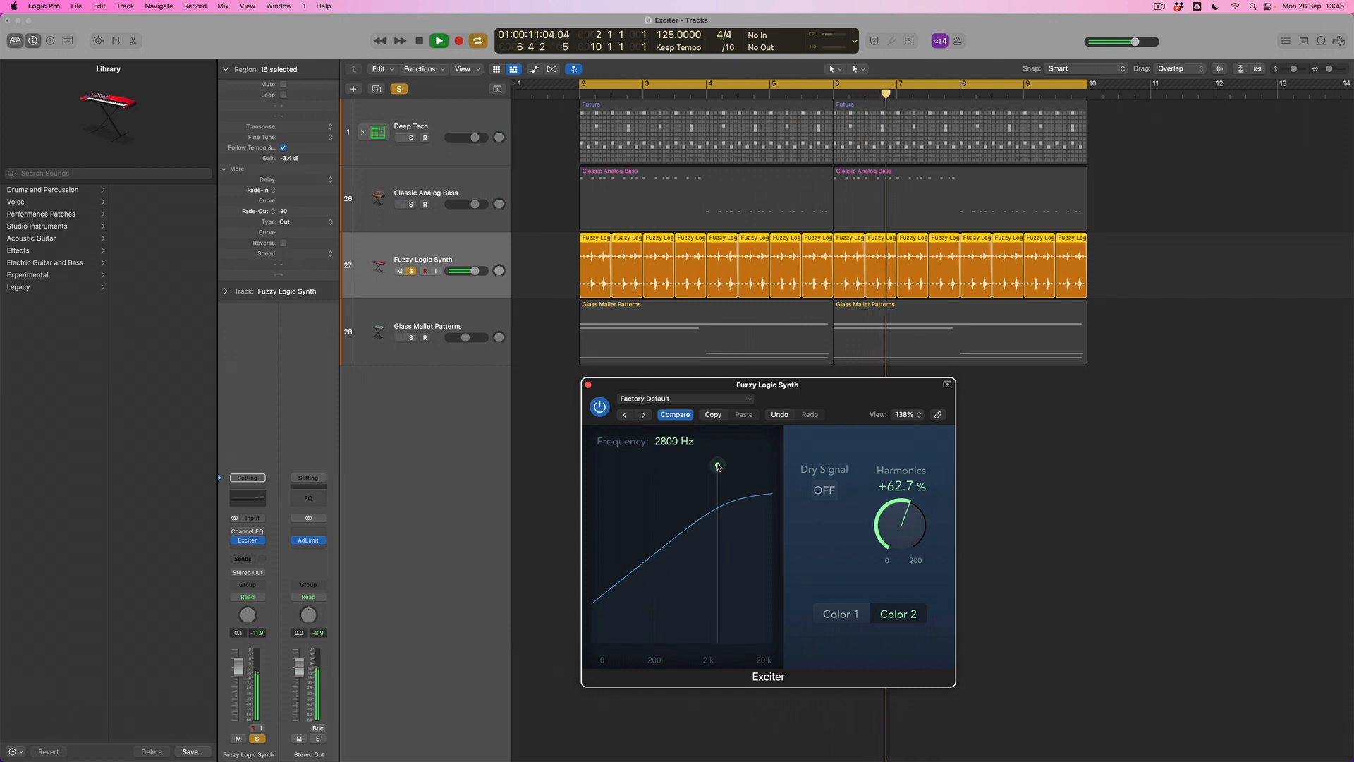
left_click(846, 616)
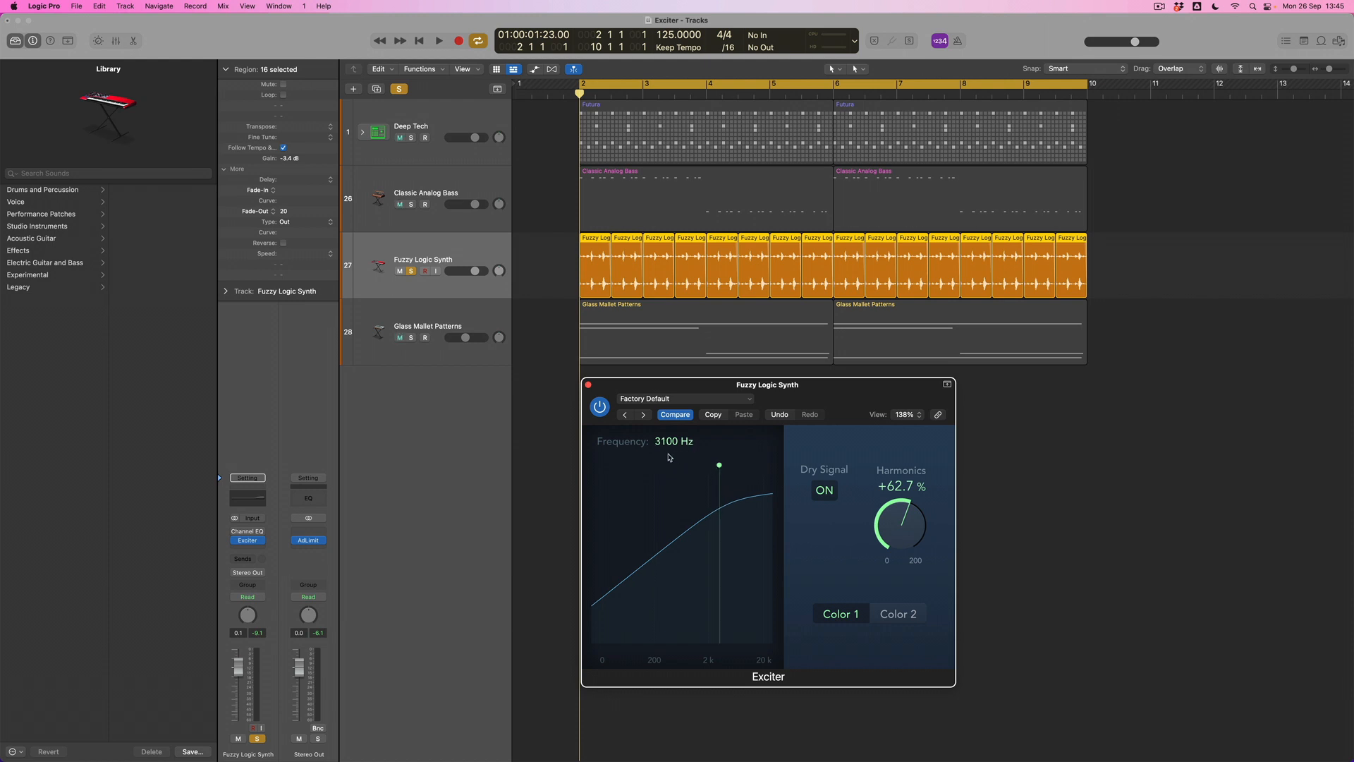
- Unsolo the Fuzzy Logic Synth track and play the full mix, comparing it with the Exciter bypassed and active
left_click(411, 272)
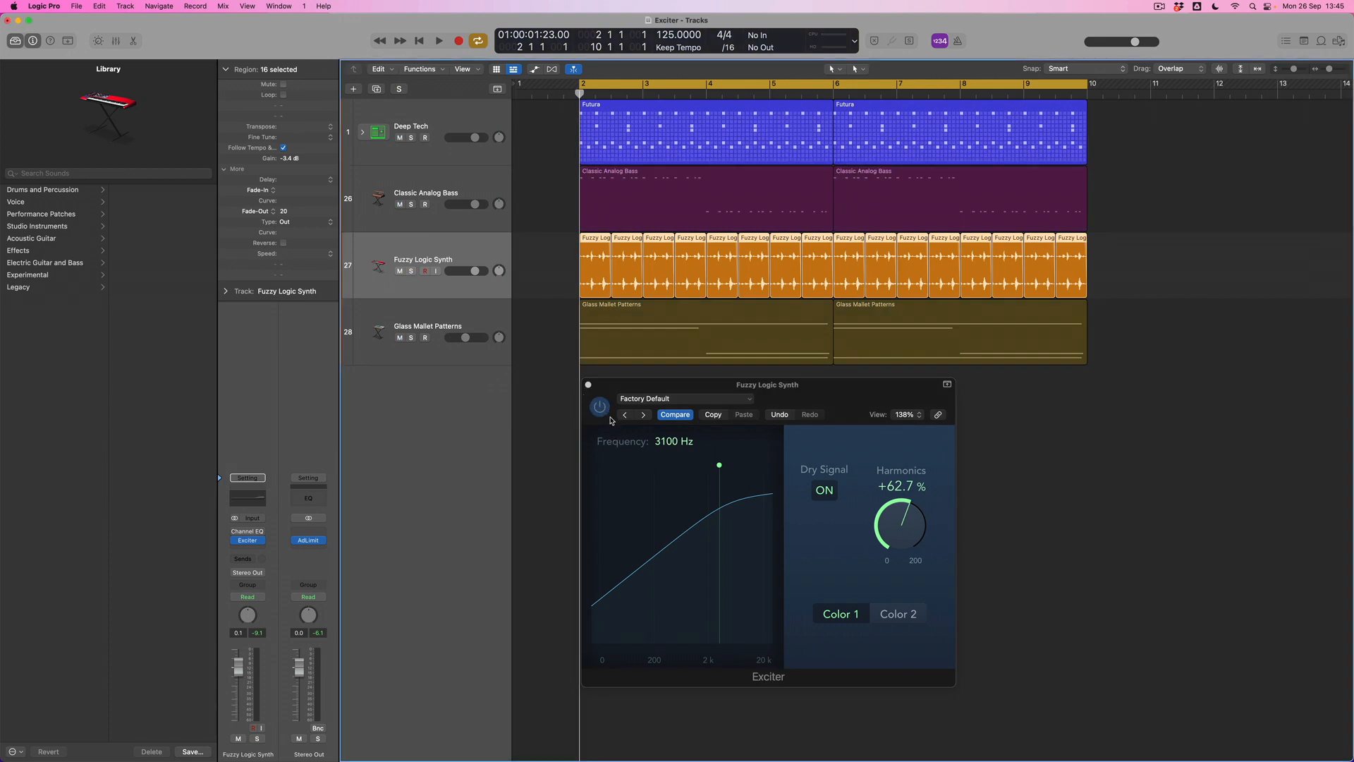
key("space")
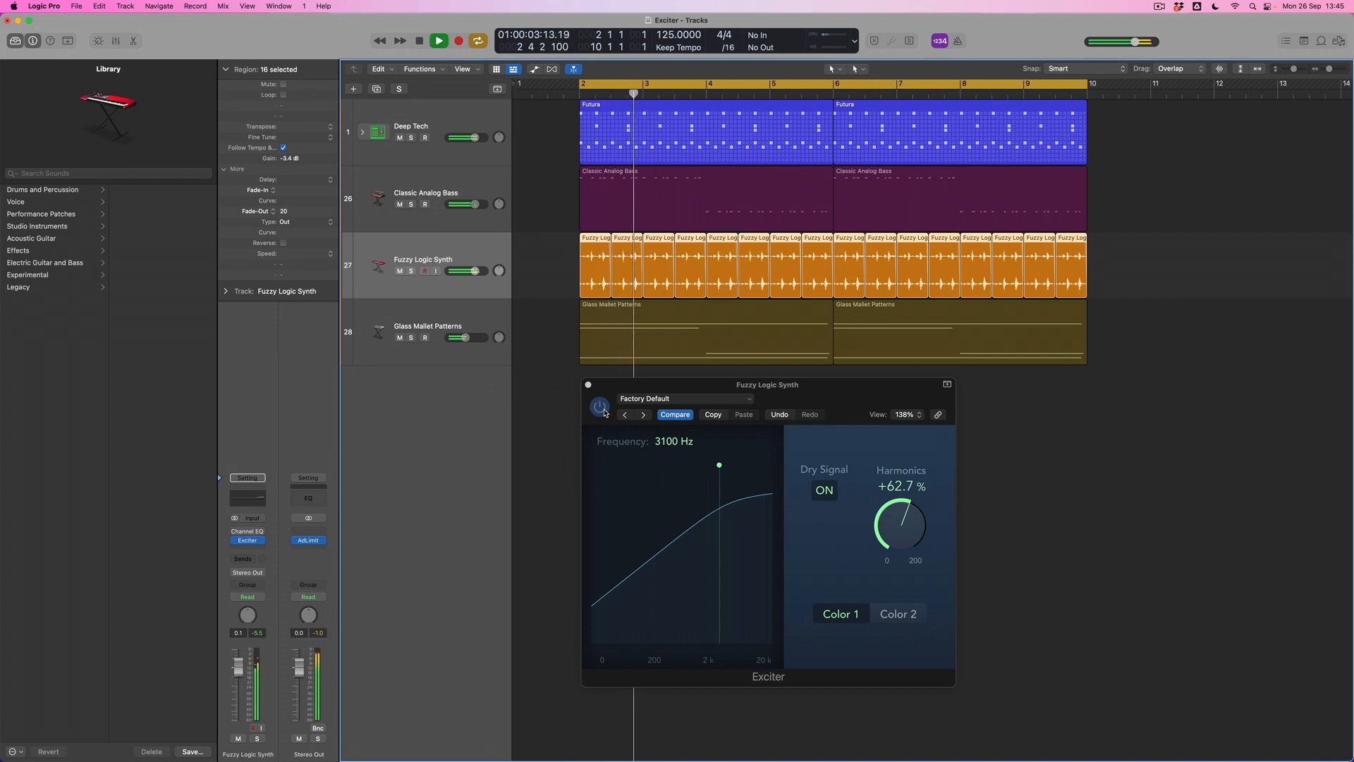
left_click(604, 410)
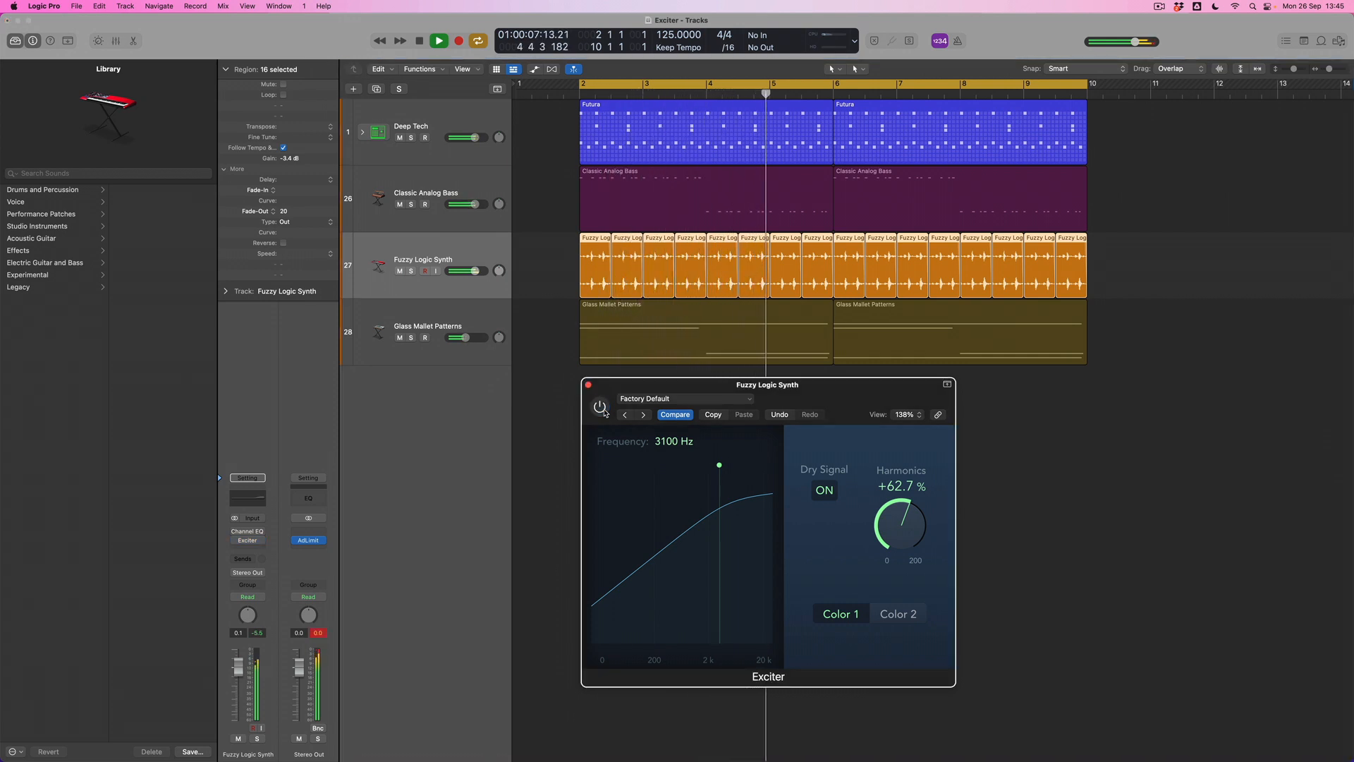
left_click(601, 407)
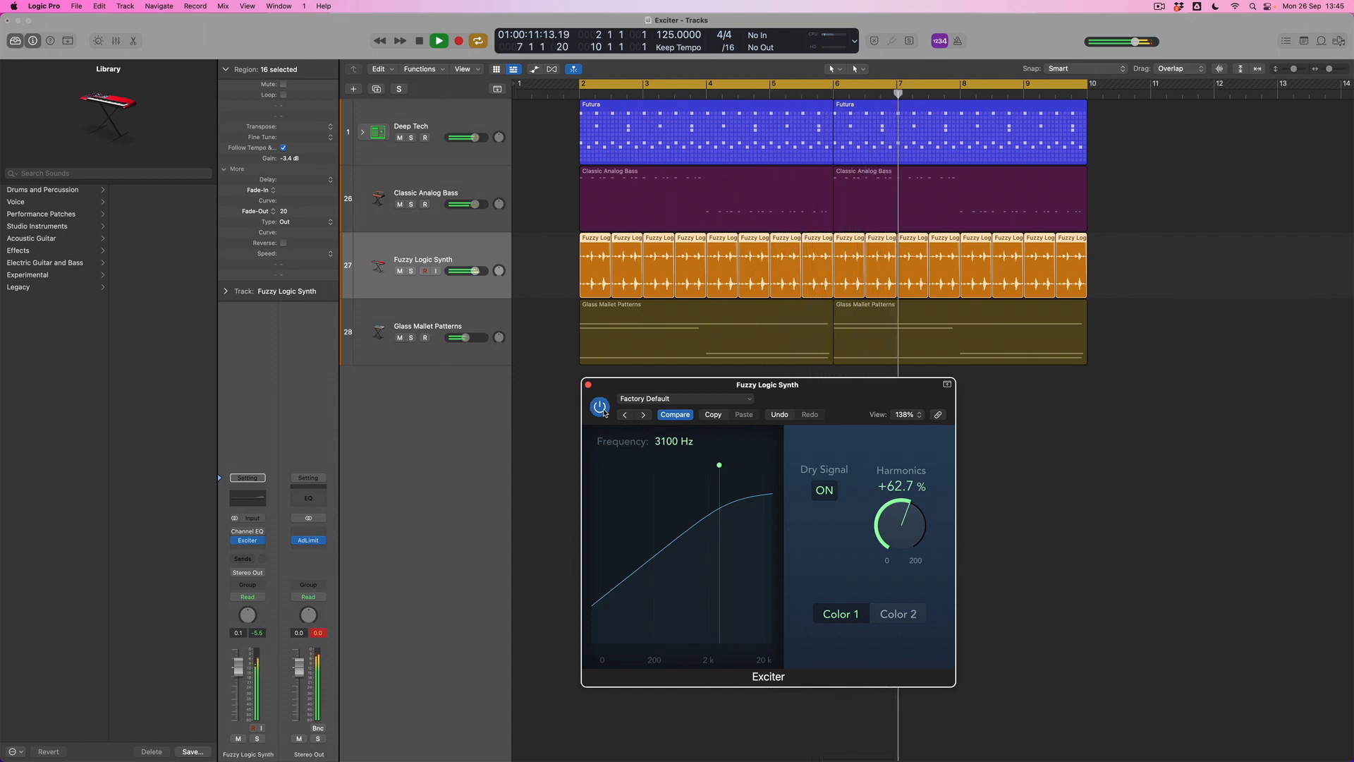
left_click(600, 408)
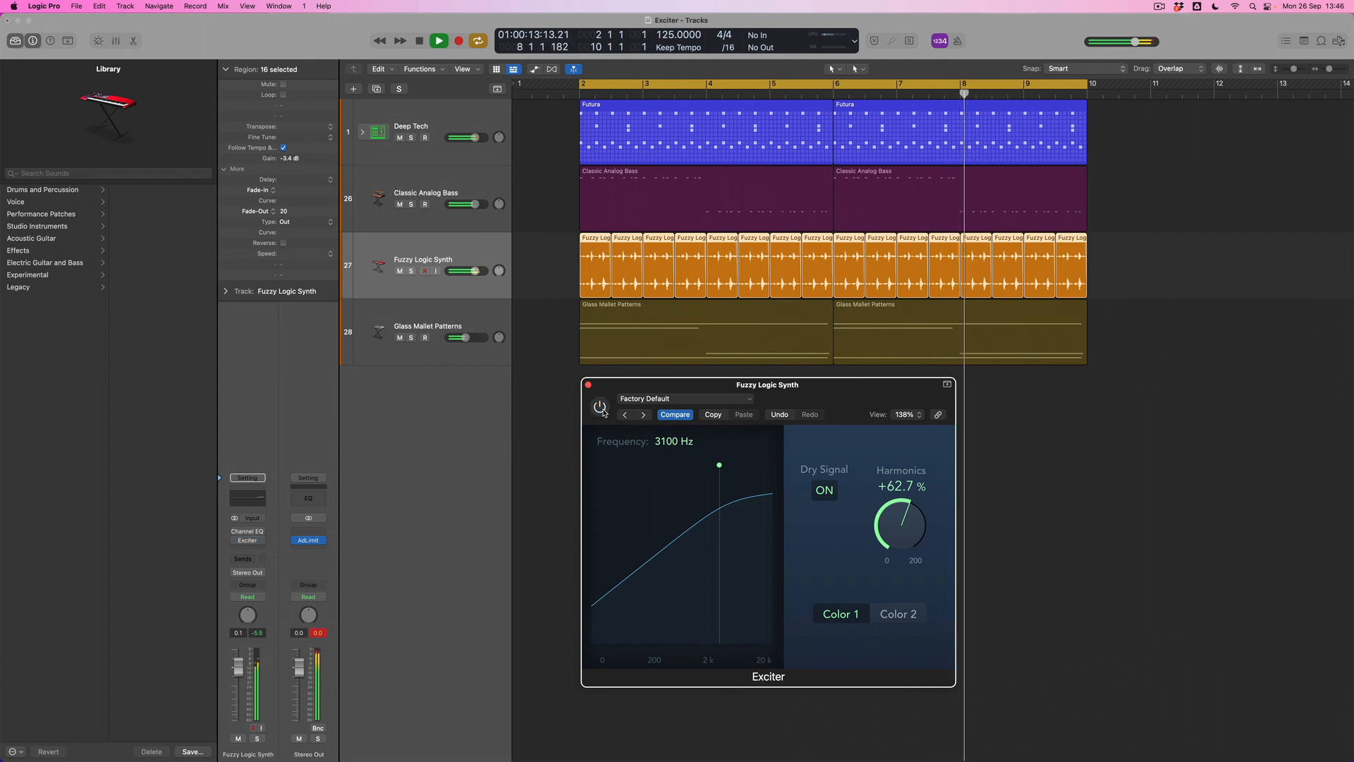
- Lower the Exciter's harmonics to 19.2 % and compare the playing mix with the effect active and bypassed
mouse_move(896, 526)
left_mouse_down()
mouse_move(892, 553)
mouse_move(909, 532)
left_mouse_up()
left_click(601, 408)
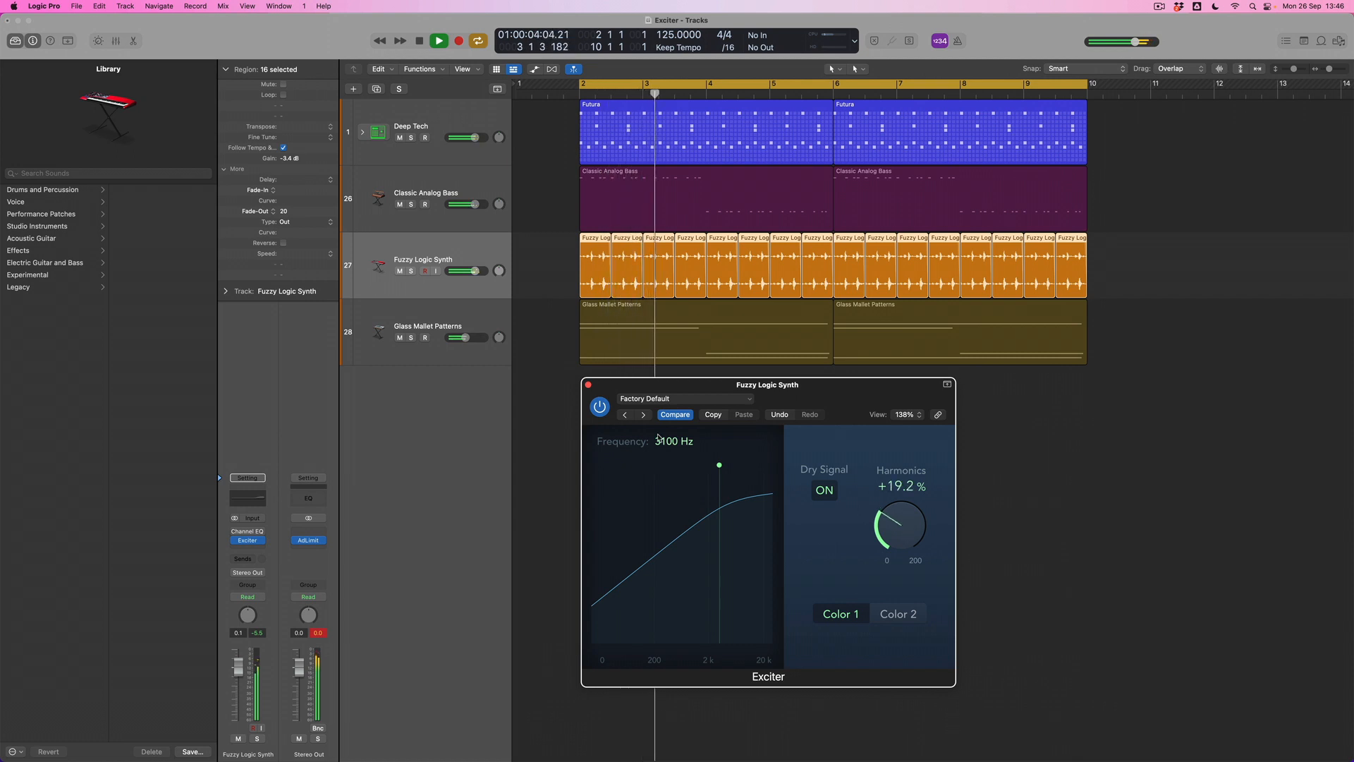
left_click(600, 411)
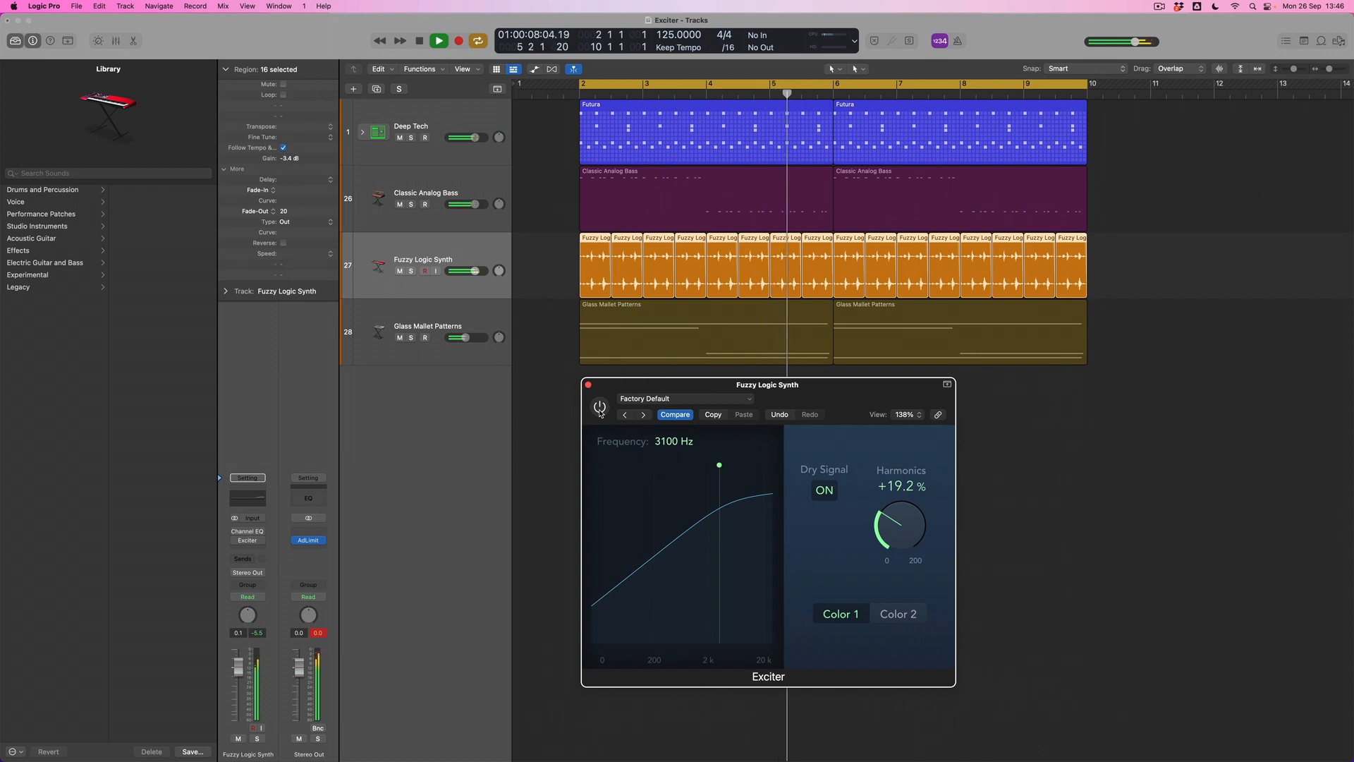
left_click(600, 409)
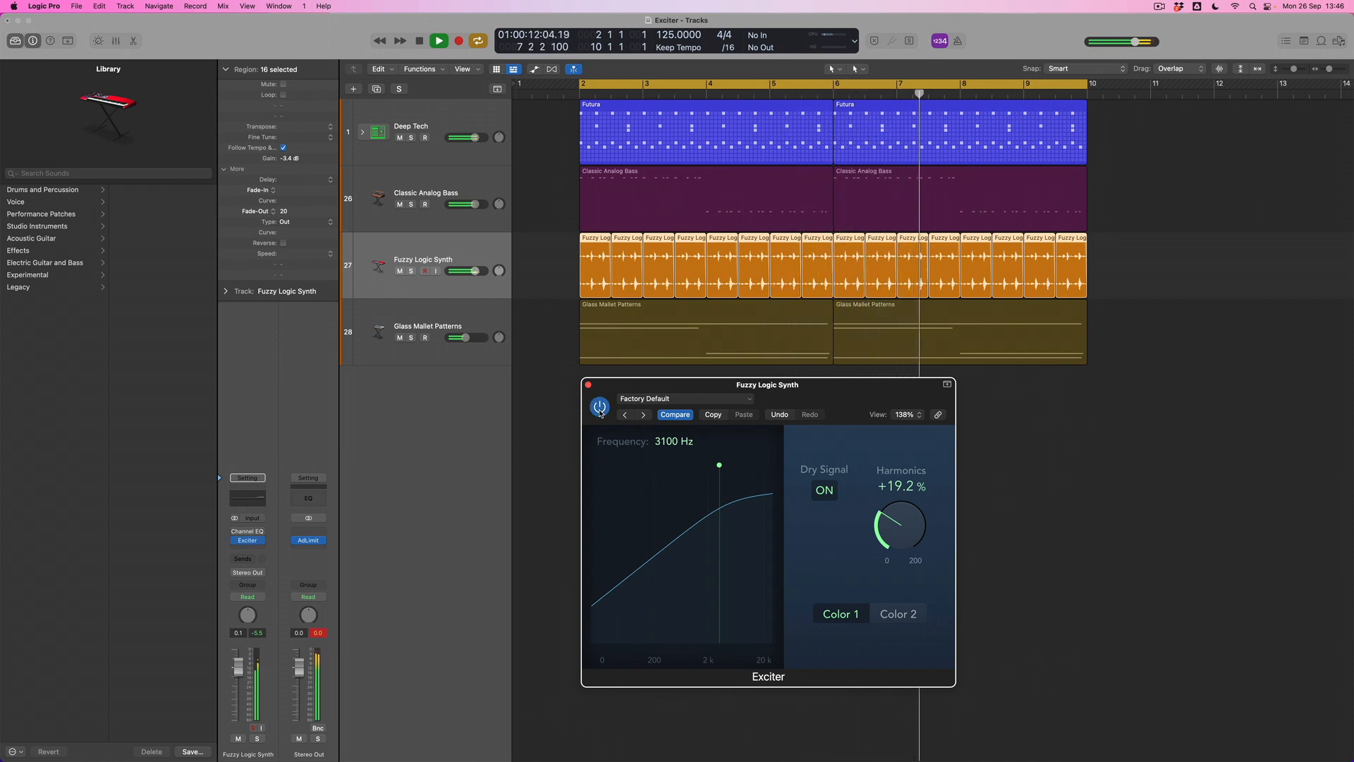
left_click(600, 409)
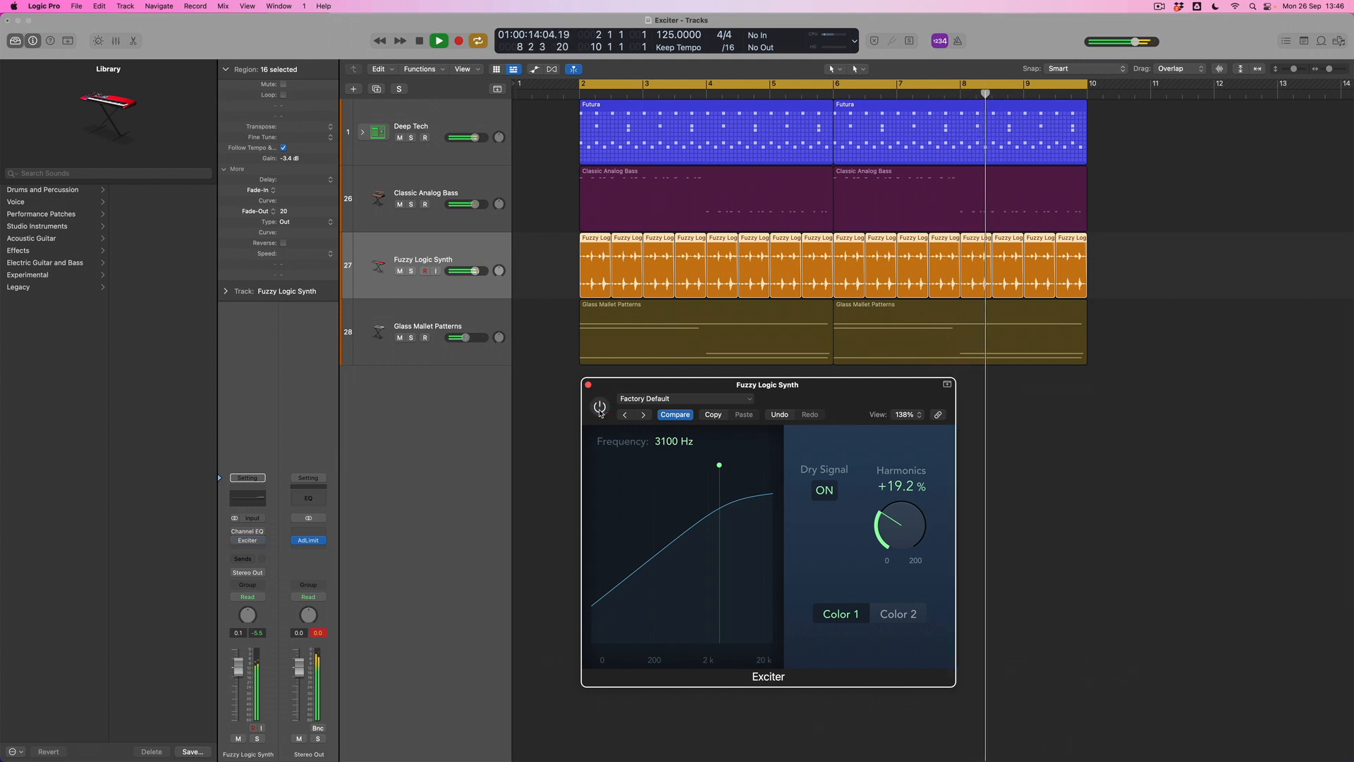